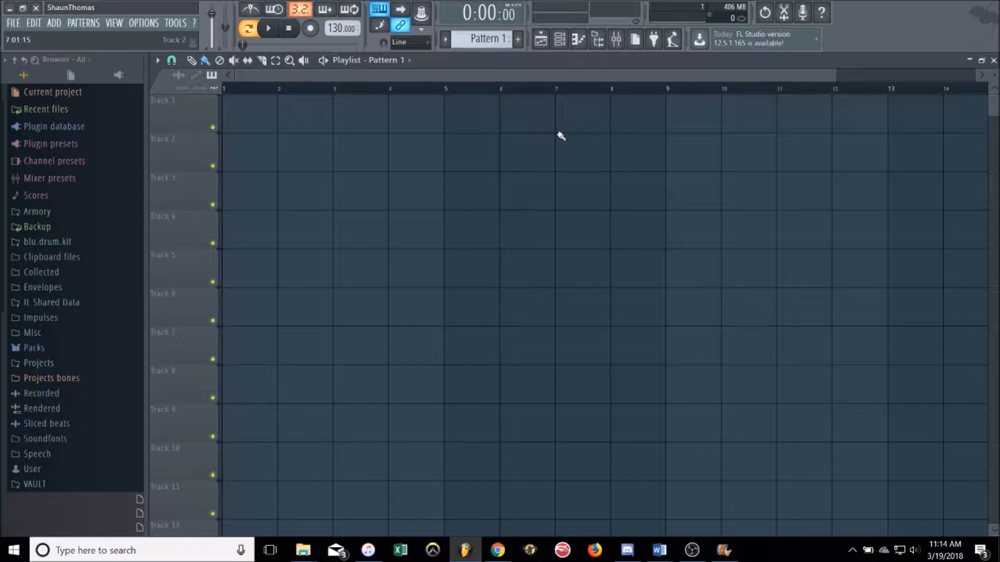
Step: Show the channel rack and narrow it to 16 steps
click(559, 41)
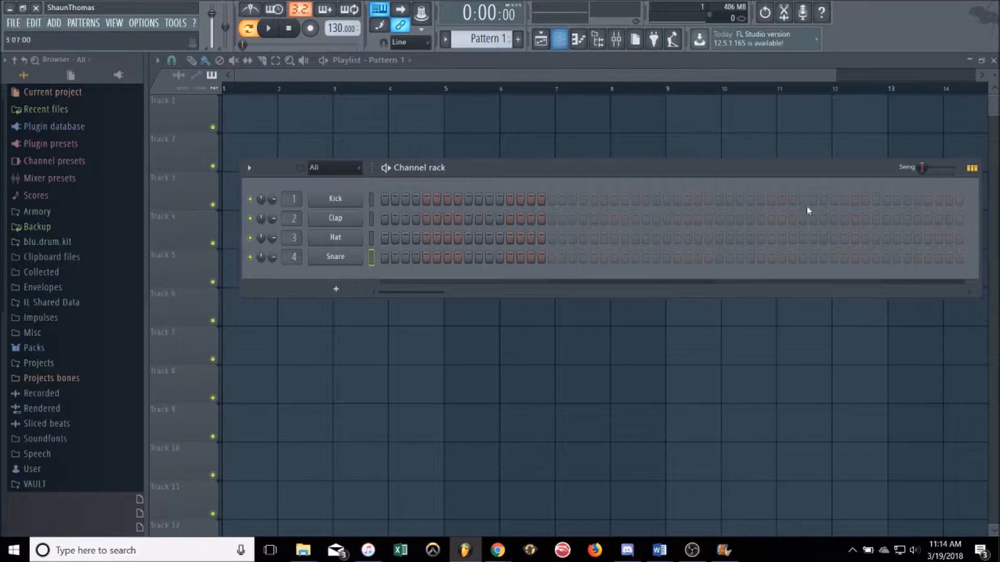
key(F6)
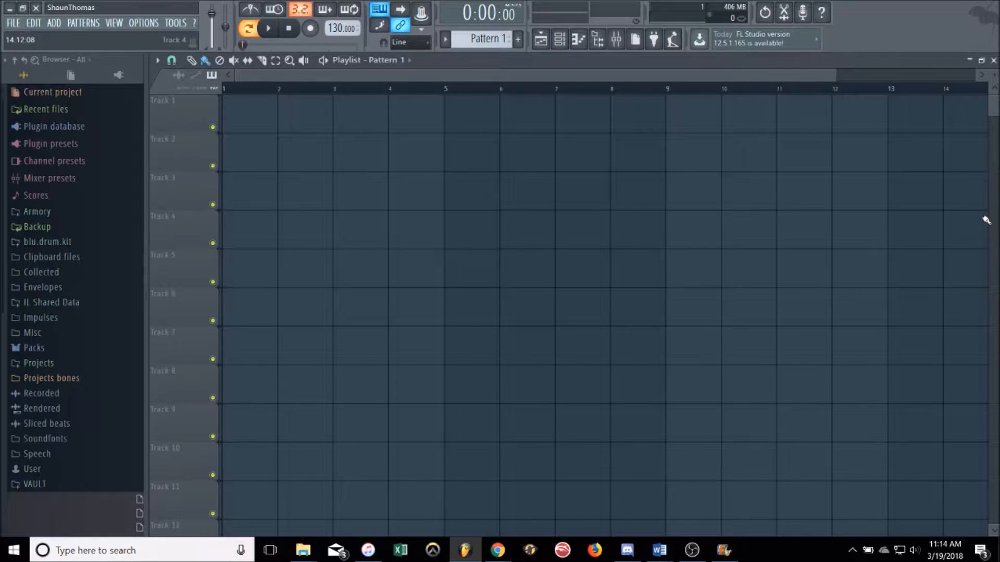
click(559, 40)
drag(978, 219, 562, 214)
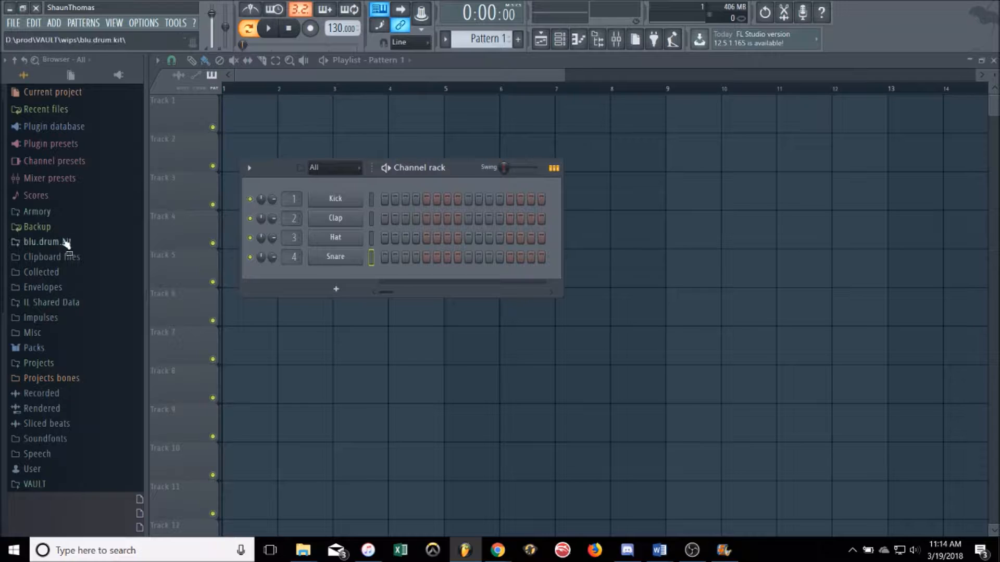
Step: Load drum samples from the Legacy Drums folder in Packs onto the Clap and Hat channels
click(37, 347)
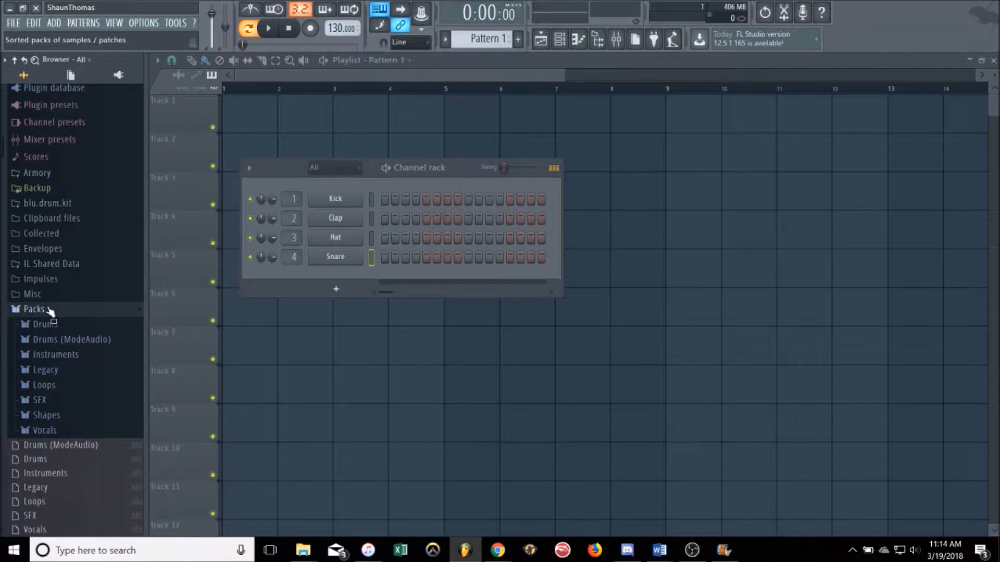
click(62, 371)
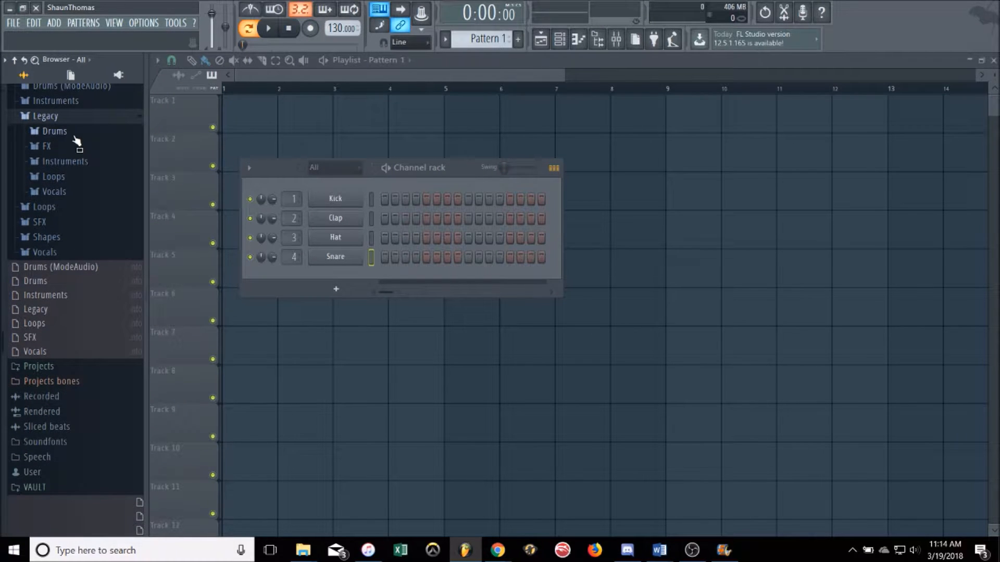
click(74, 136)
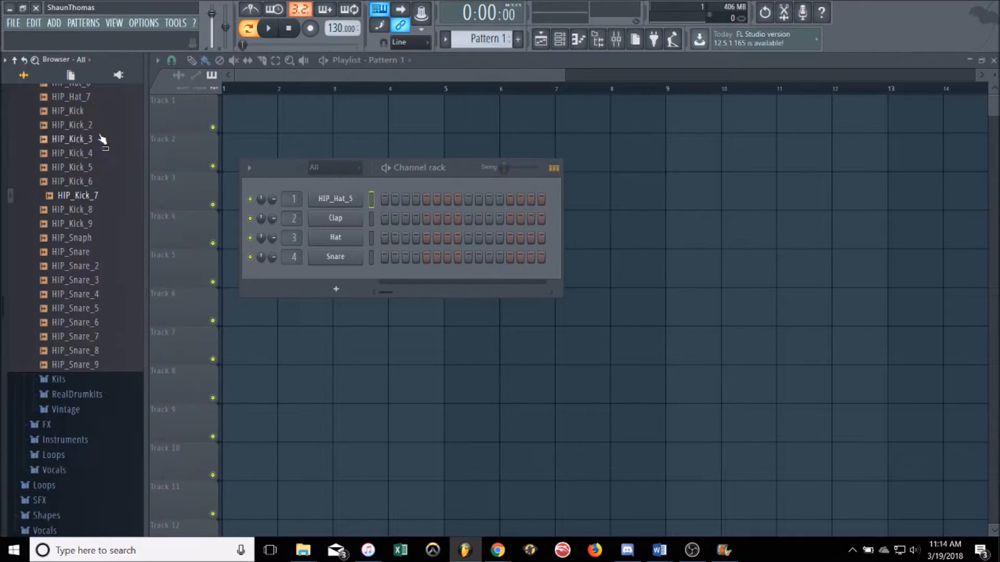
click(104, 130)
drag(107, 137, 335, 219)
drag(76, 192, 336, 238)
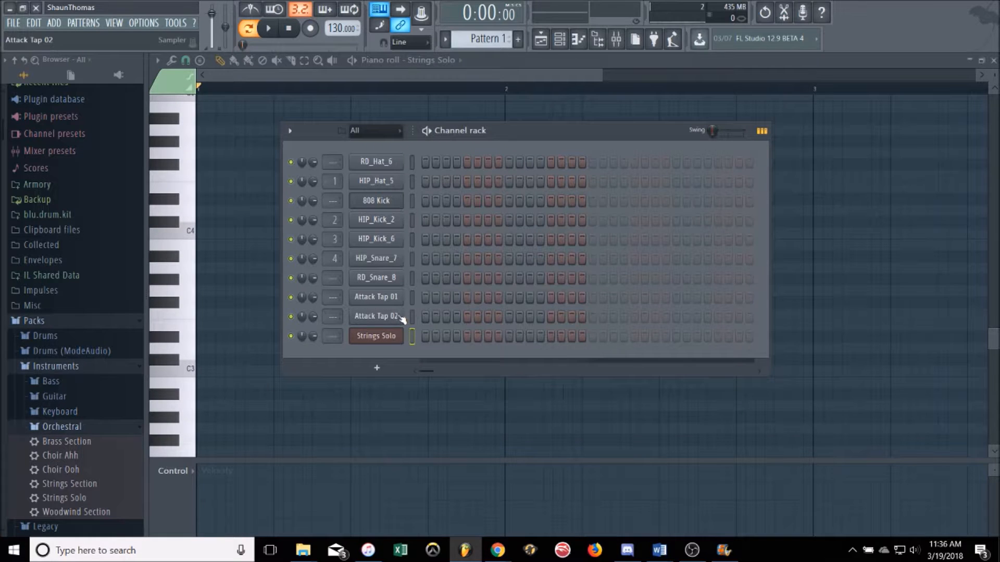
Step: In the Strings Solo piano roll, place a half-bar G#3 note followed by a half-bar D3 note in bar 1
right_click(386, 340)
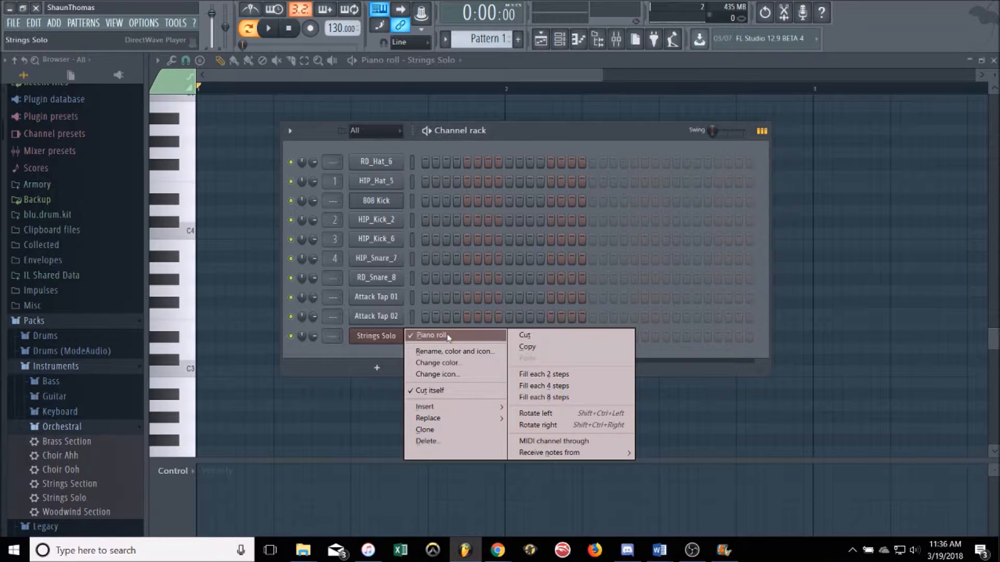
click(579, 41)
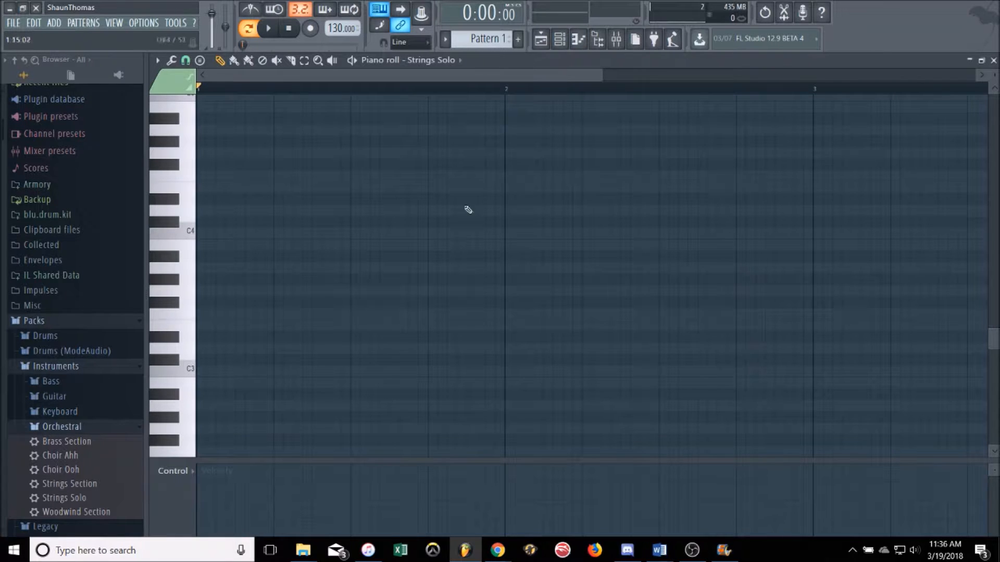
click(209, 341)
drag(219, 341, 217, 278)
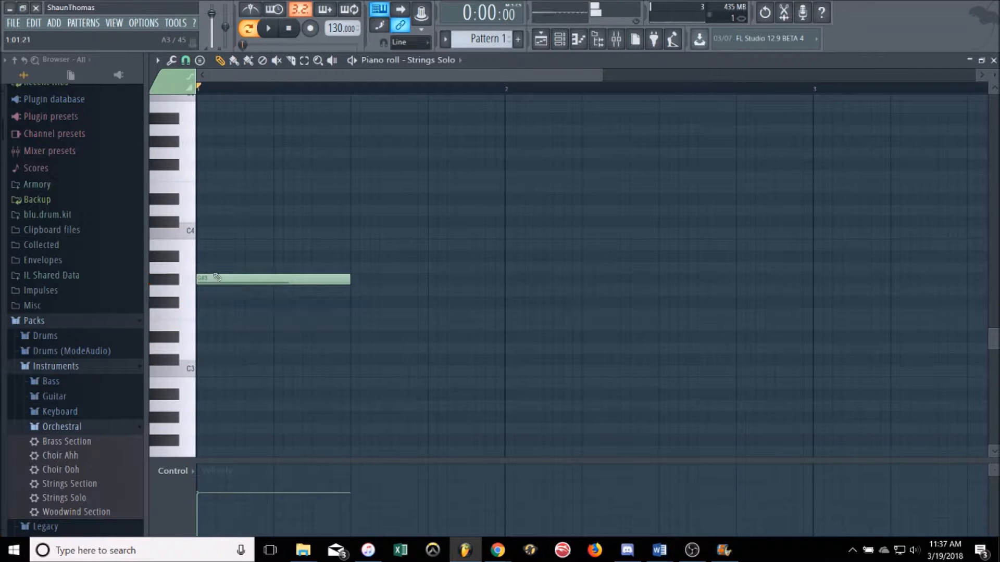
click(365, 326)
click(379, 322)
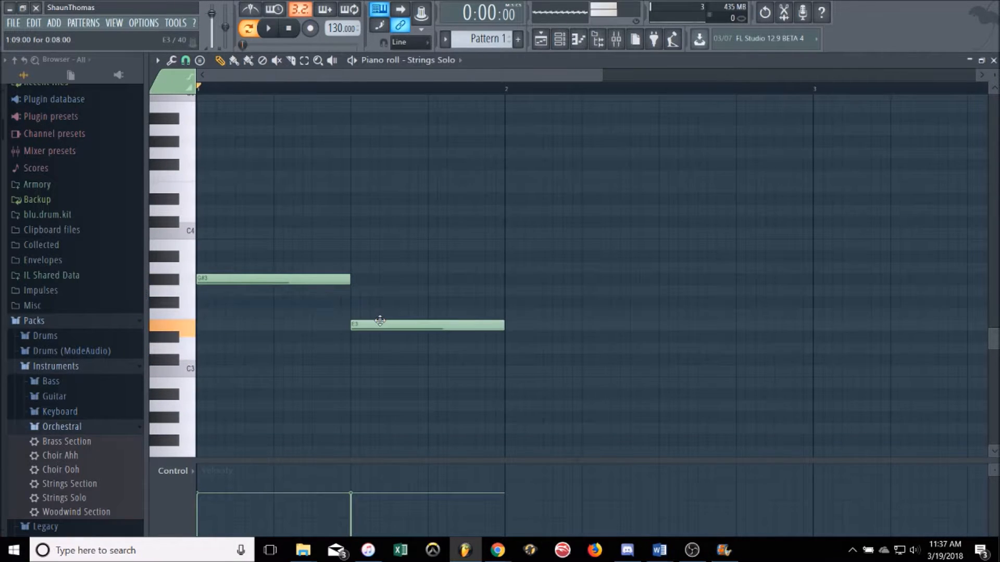
drag(380, 322, 380, 348)
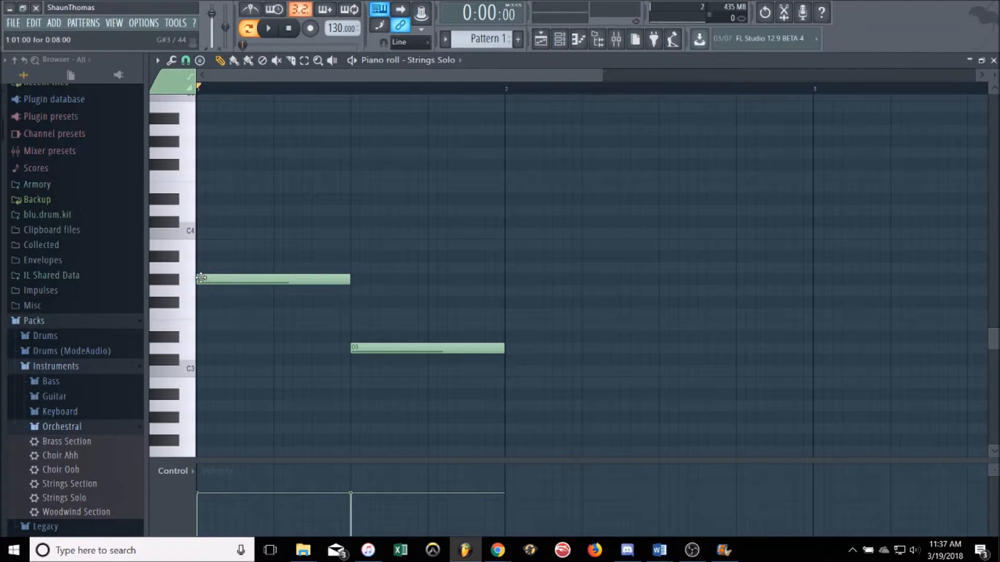
Step: Build two chords by adding C4 and D#4 above the G#3 note, and F3 and A3 above the D3 note
drag(203, 266, 201, 199)
click(200, 226)
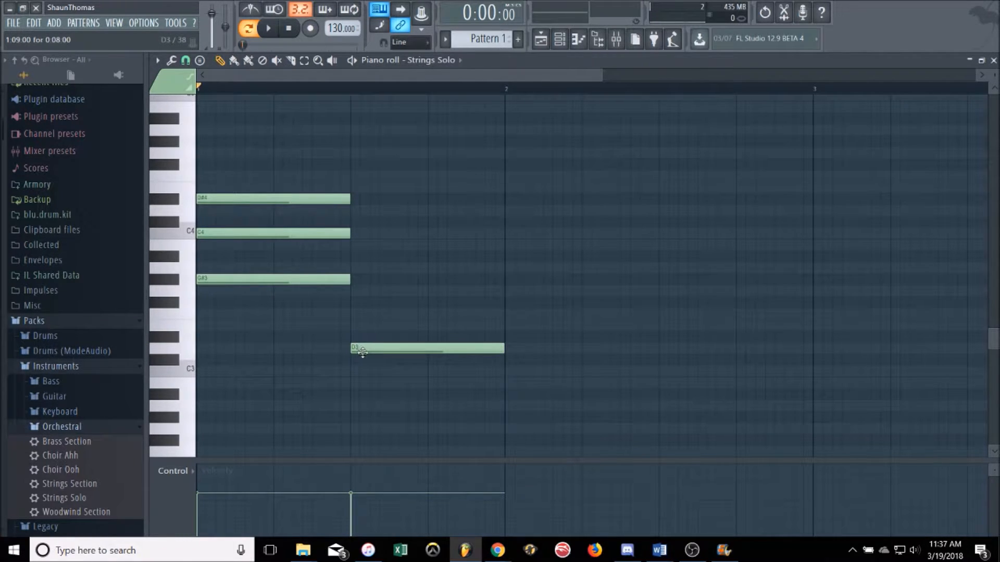
drag(360, 348, 353, 267)
click(356, 302)
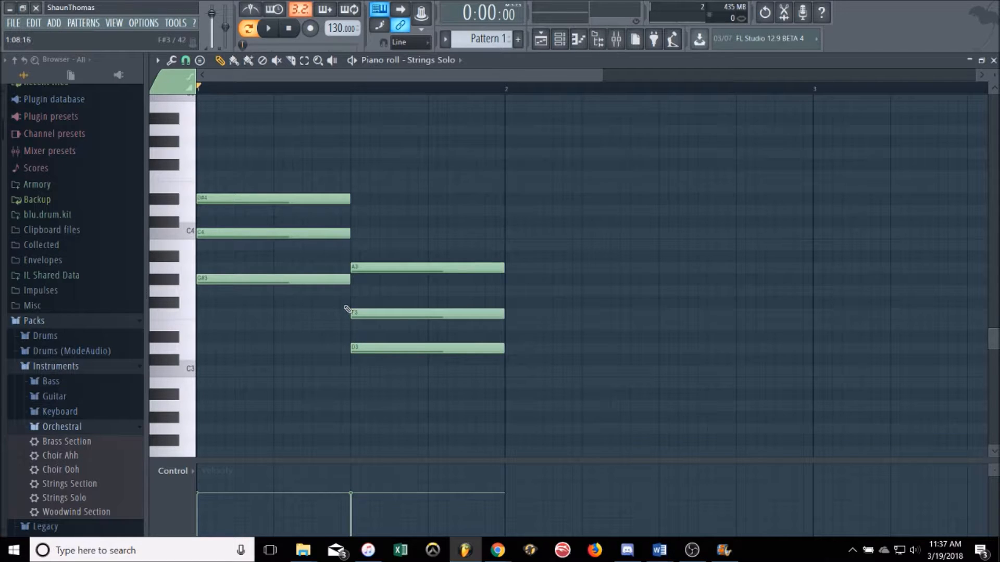
Step: Select the three notes of the first chord and shorten them to six steps
drag(341, 321, 341, 161)
mouse_move(349, 198)
mouse_down()
mouse_move(318, 202)
mouse_move(332, 201)
mouse_up()
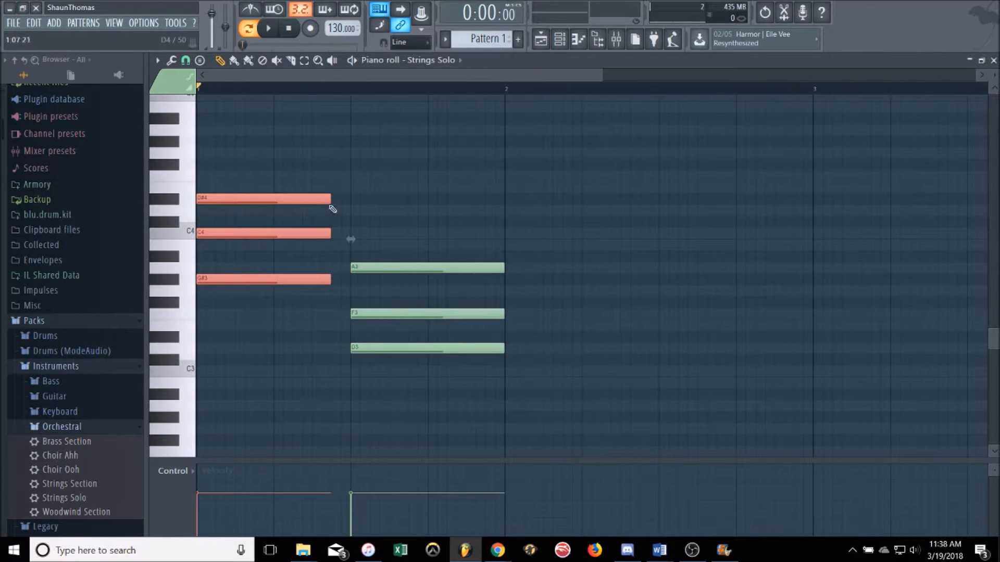
drag(330, 200, 311, 199)
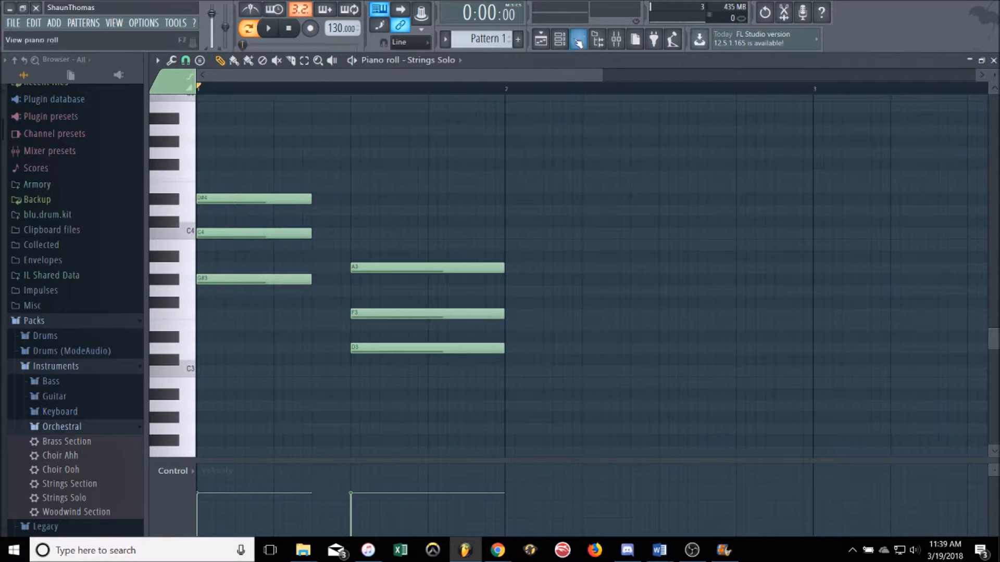
Step: Bring up the channel rack and set the project tempo to 70 BPM
click(560, 39)
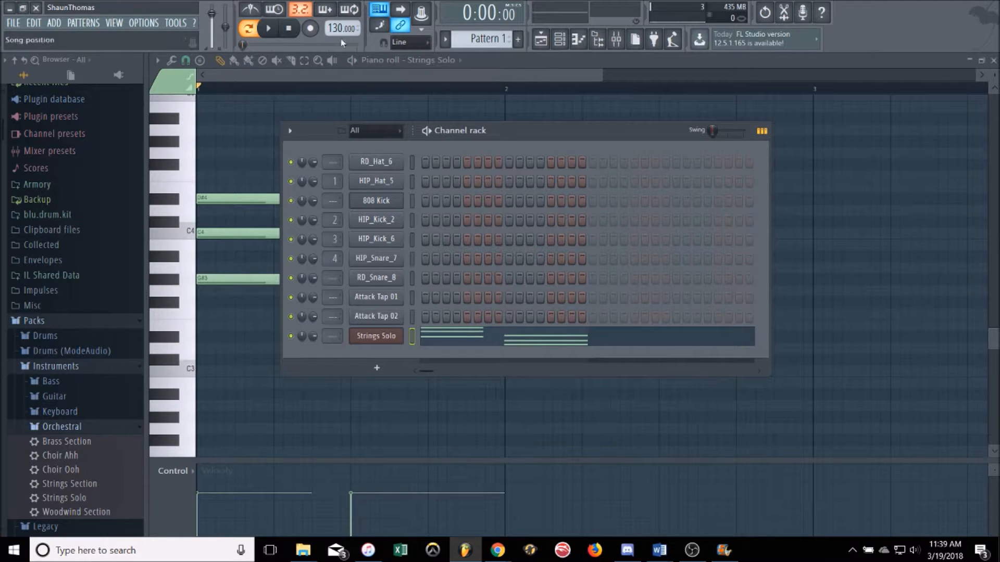
drag(333, 27, 334, 42)
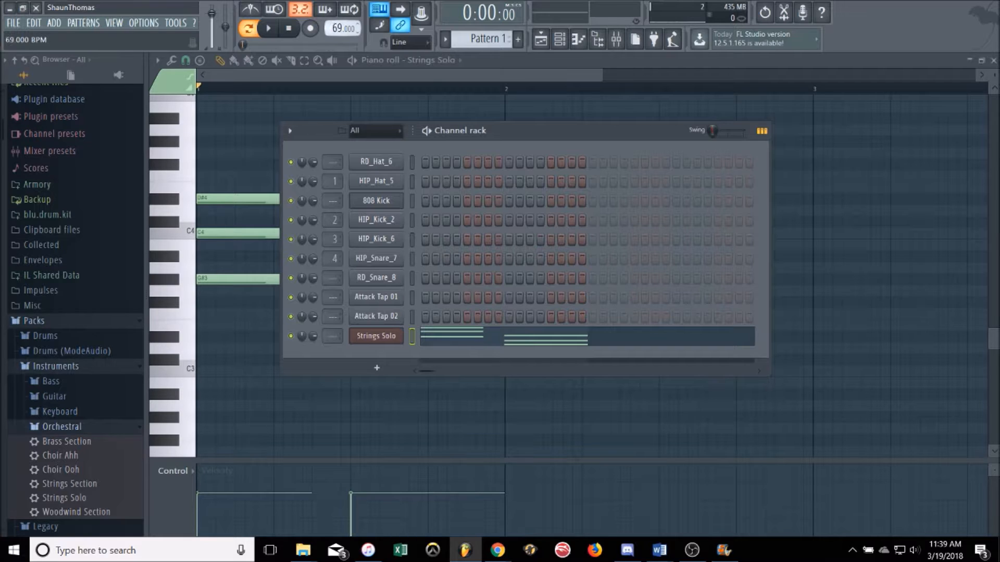
drag(333, 29, 334, 27)
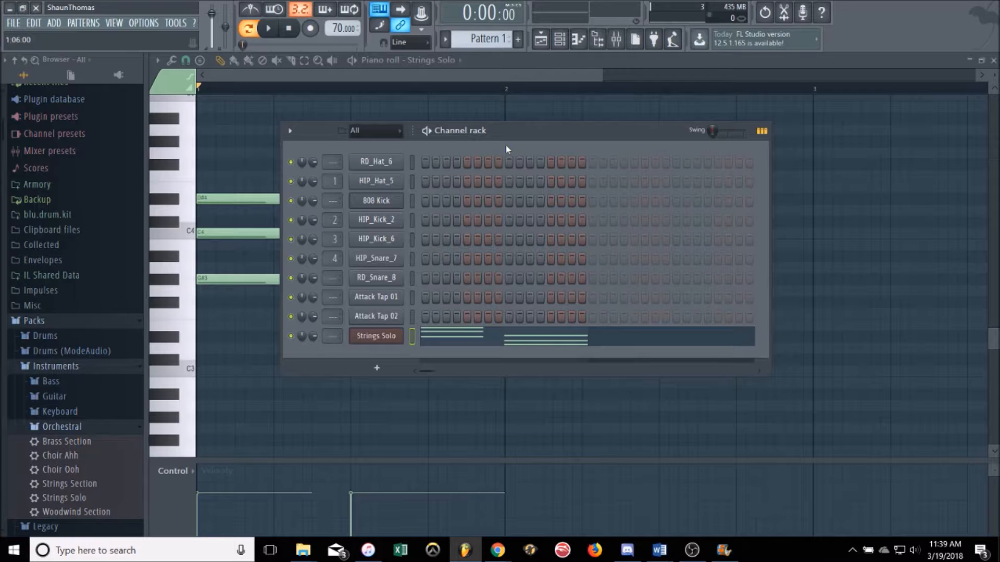
Step: Add hits on step 1 of RD_Hat_6 and of every channel from 808 Kick to Attack Tap 01, and play the pattern briefly
click(424, 162)
click(425, 201)
drag(427, 223, 426, 298)
key(space)
key(space)
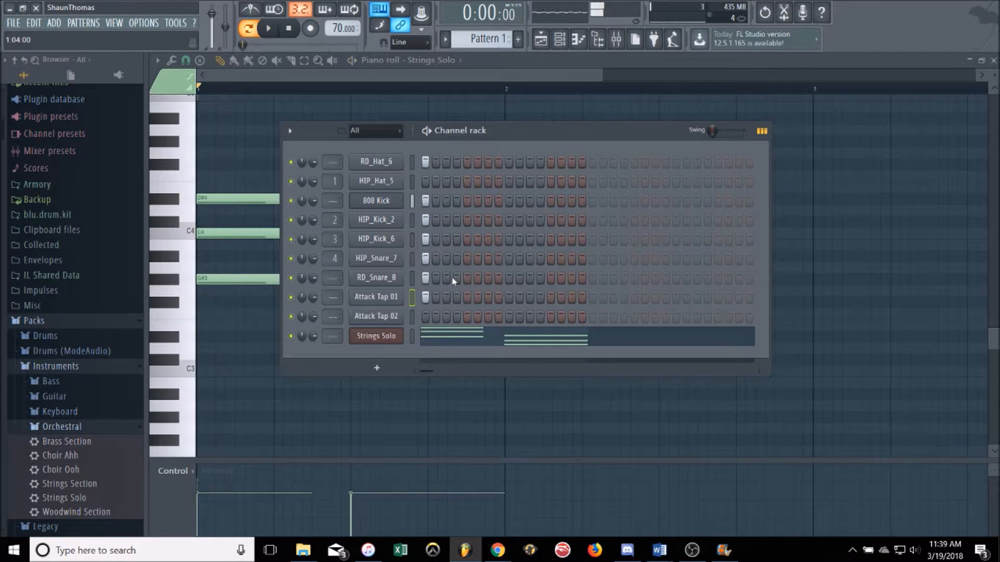
Step: Add hits on steps 3 and 4 of the Attack Tap 01 and RD_Snare_8 channels
click(446, 296)
click(456, 297)
click(446, 277)
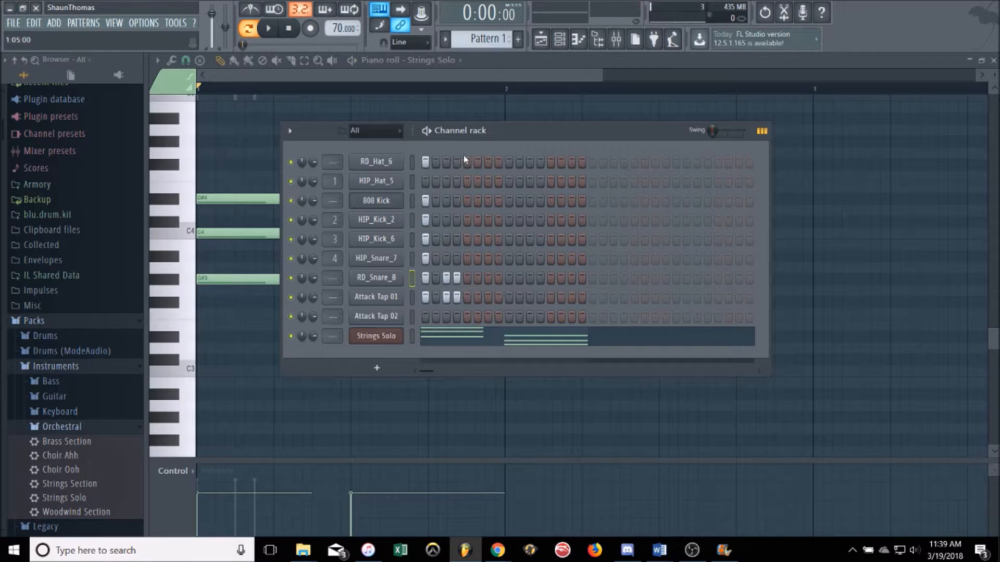
Step: Add RD_Hat_6 hits on steps 5 to 7 and a hit on step 5 of the three kick channels
drag(479, 161, 469, 164)
click(467, 181)
click(467, 200)
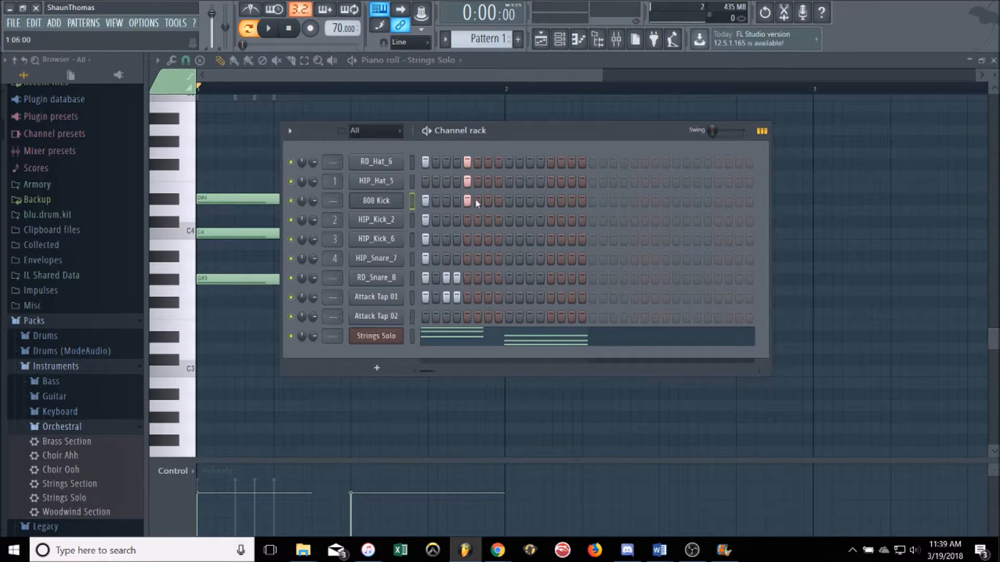
Step: In the RD_Hat_6 piano roll, set snapping to 1/2 step and add two C5 notes between the hits on steps 5 to 7
right_click(387, 163)
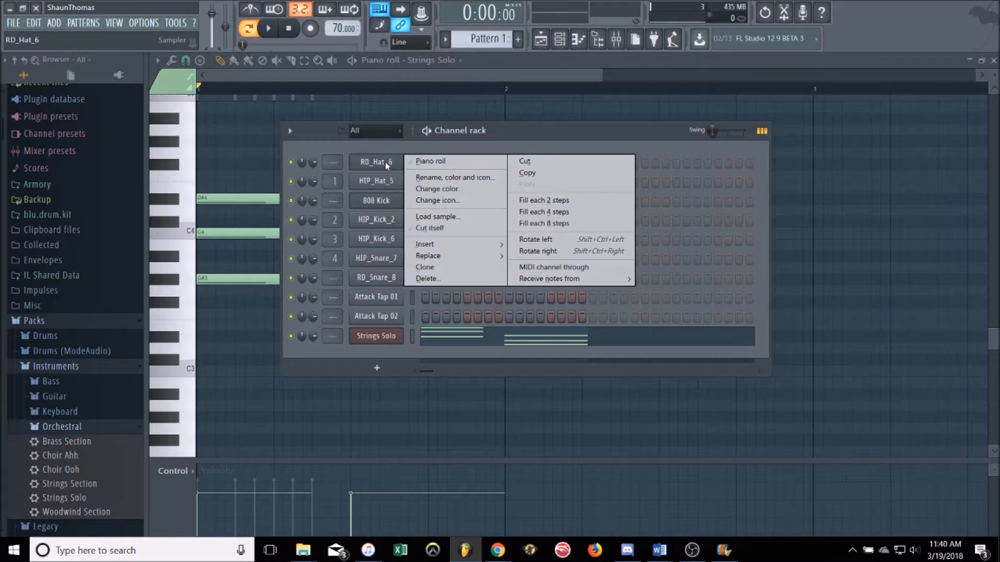
click(425, 162)
scroll(312, 192, up, 3)
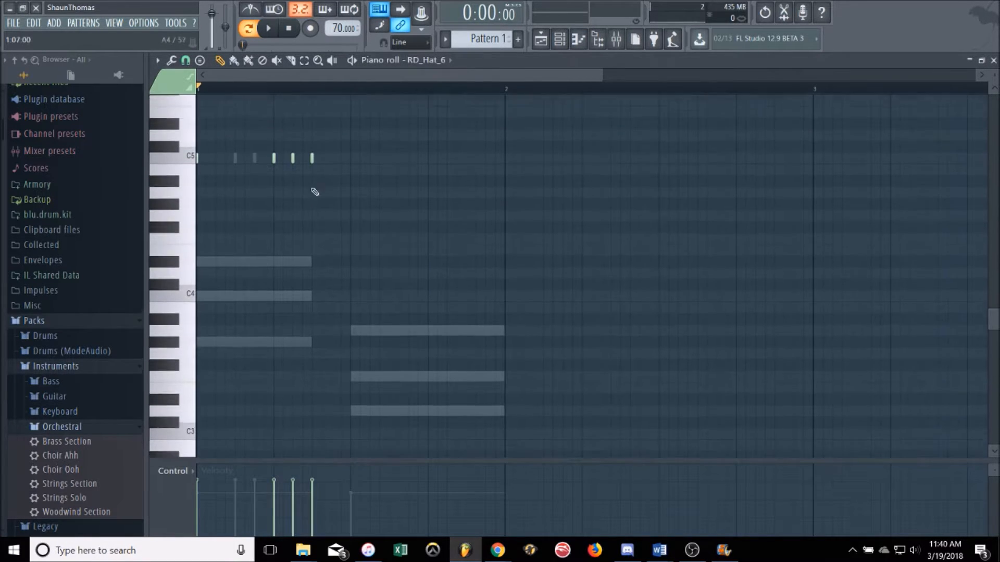
click(275, 165)
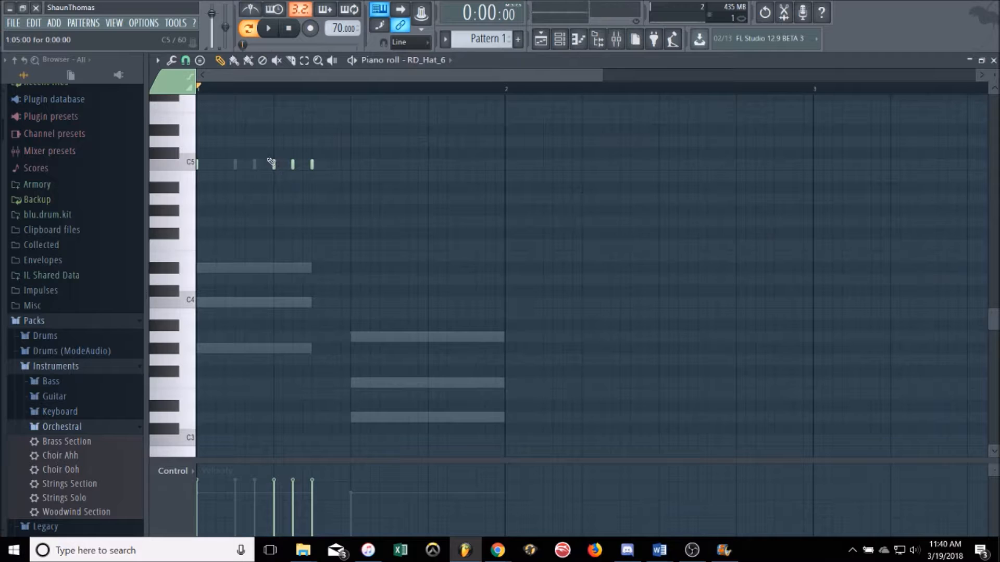
click(188, 61)
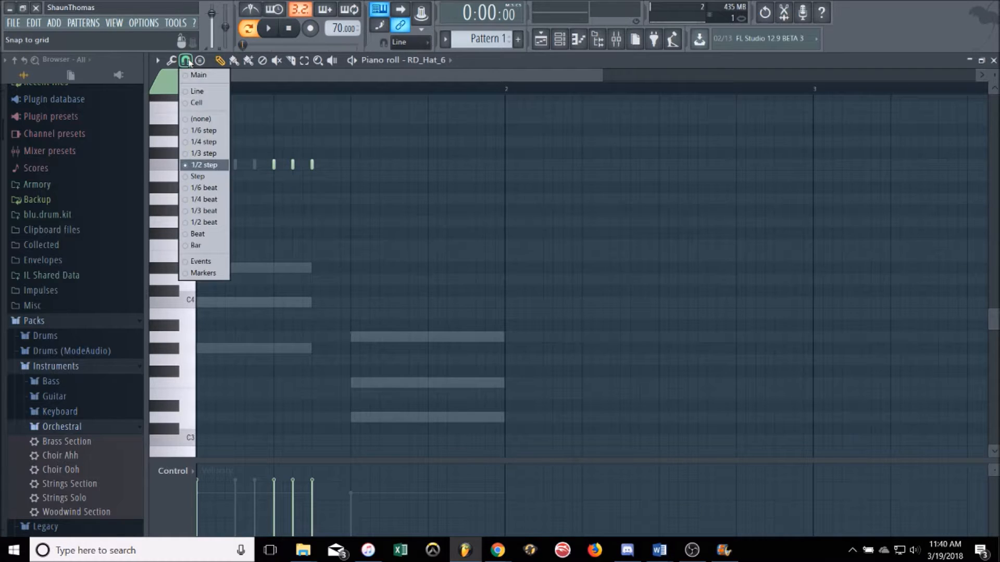
click(211, 165)
click(284, 164)
click(302, 164)
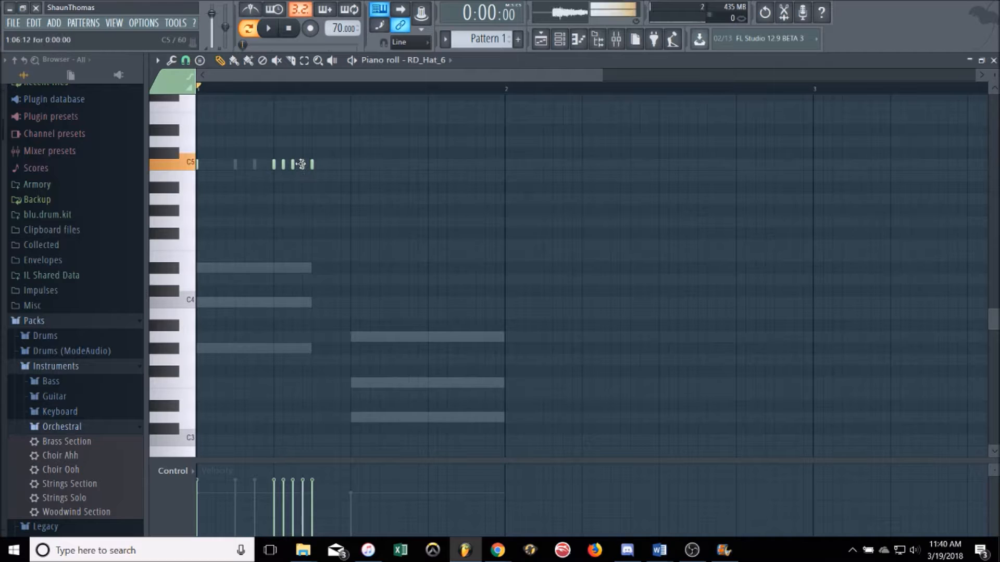
Step: Lower the velocity of the two in-between RD_Hat_6 notes, keeping the 1/2 step snap
click(185, 60)
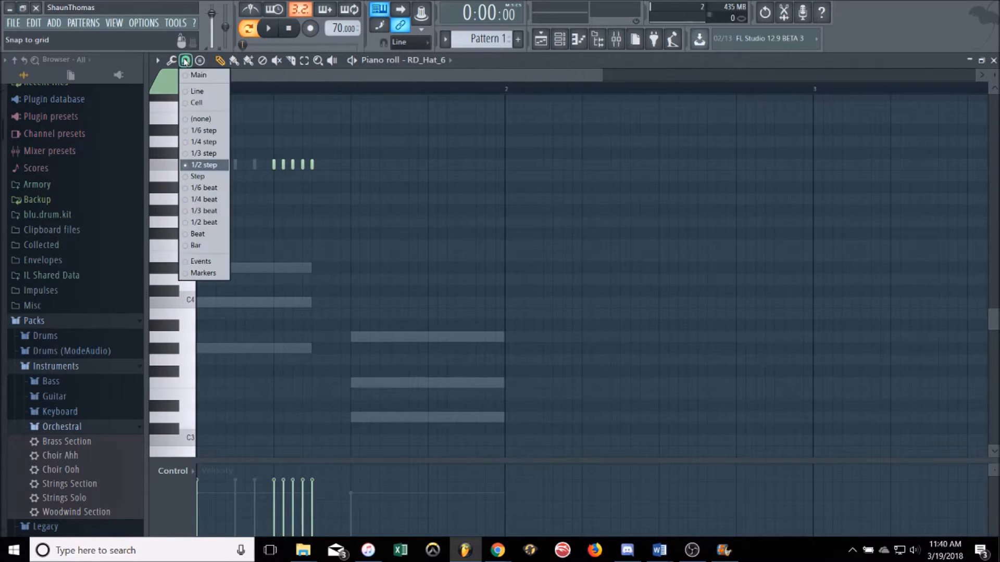
click(285, 172)
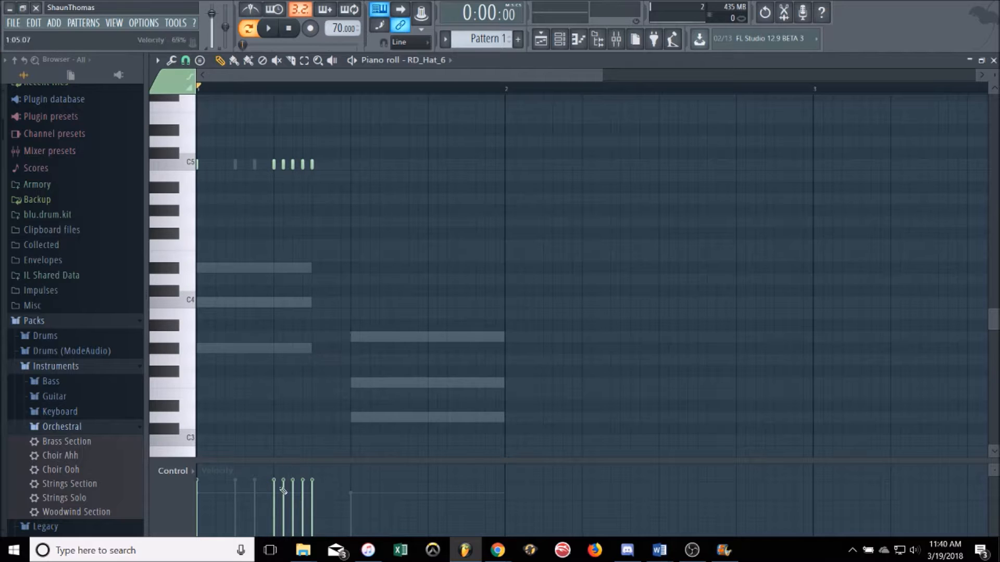
click(301, 500)
Step: Copy all RD_Hat_6 notes into the HIP_Hat_5 piano roll
key(ctrl+a)
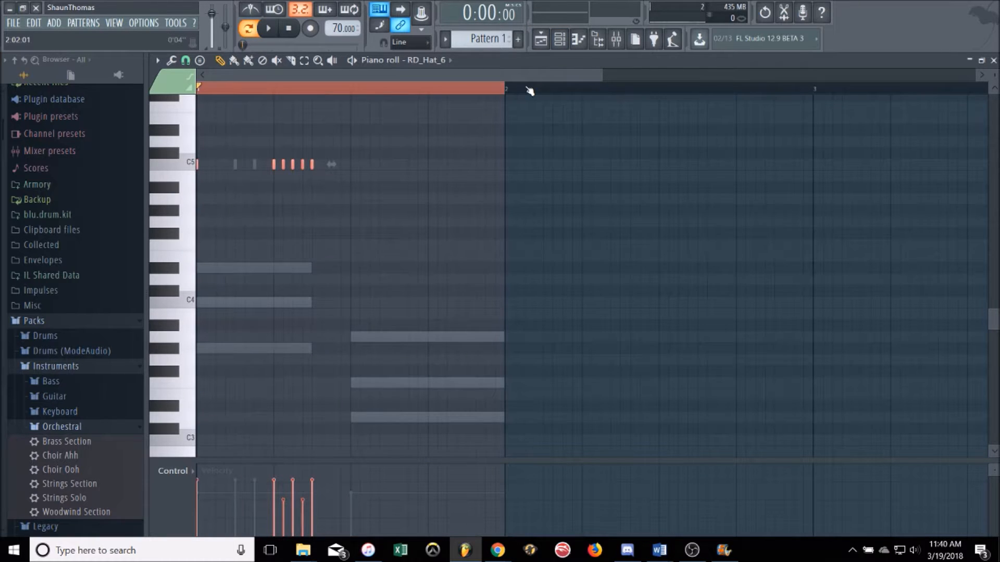
click(559, 39)
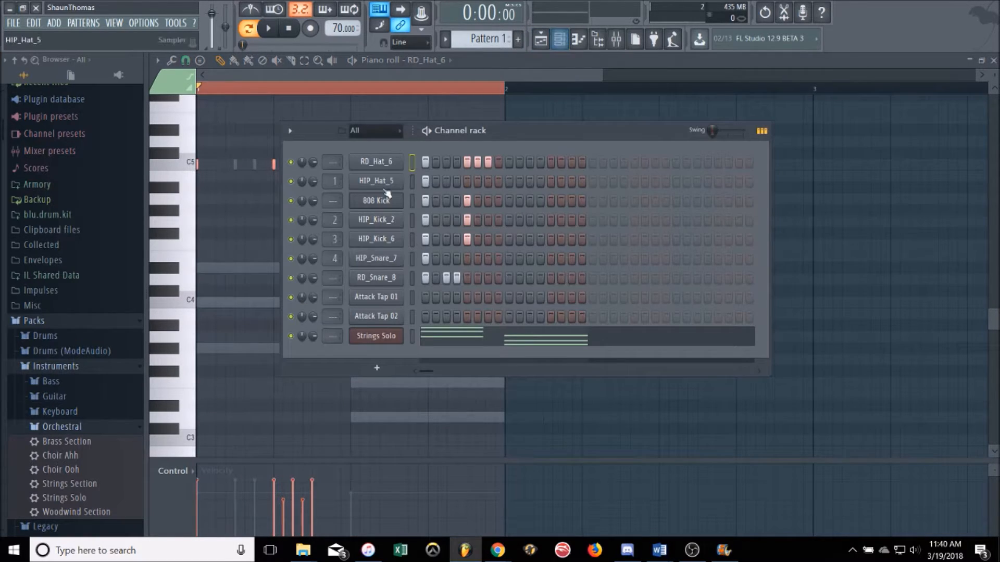
right_click(366, 185)
click(416, 181)
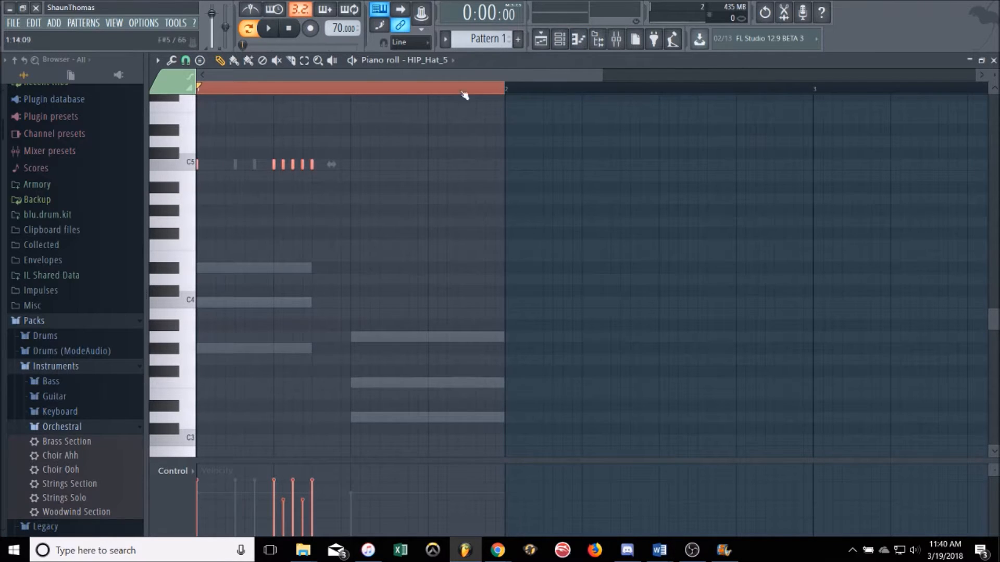
Step: Return to the channel rack and play the pattern to hear the hats with the strings
click(559, 39)
key(space)
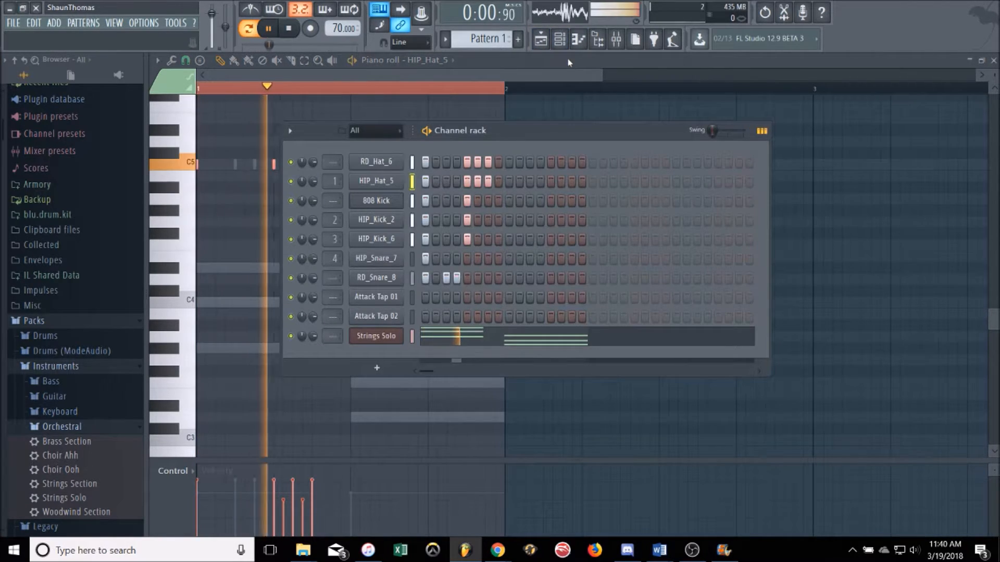
key(space)
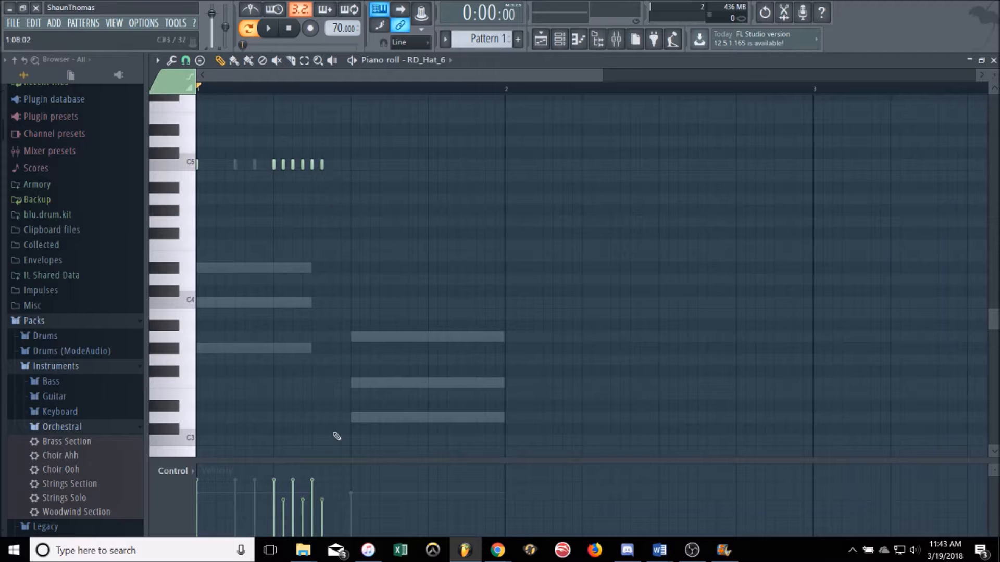
Step: Carry the extended RD_Hat_6 roll over to the HIP_Hat_5 piano roll and return to the channel rack
click(560, 40)
right_click(391, 181)
click(419, 182)
click(561, 41)
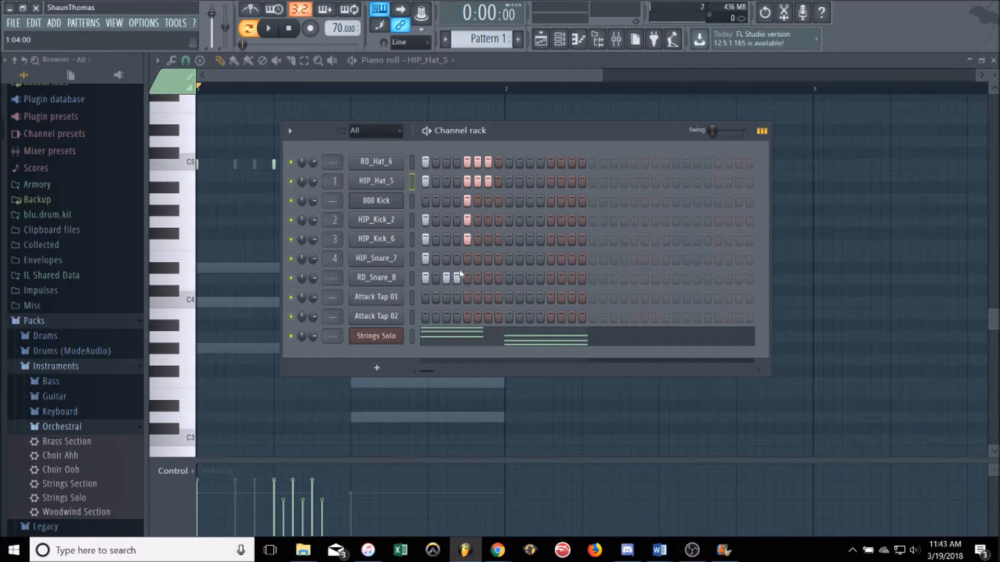
Step: Add hits on steps 9 and 13 of both the HIP_Snare_7 and RD_Snare_8 channels
click(509, 278)
click(509, 259)
click(550, 258)
click(551, 278)
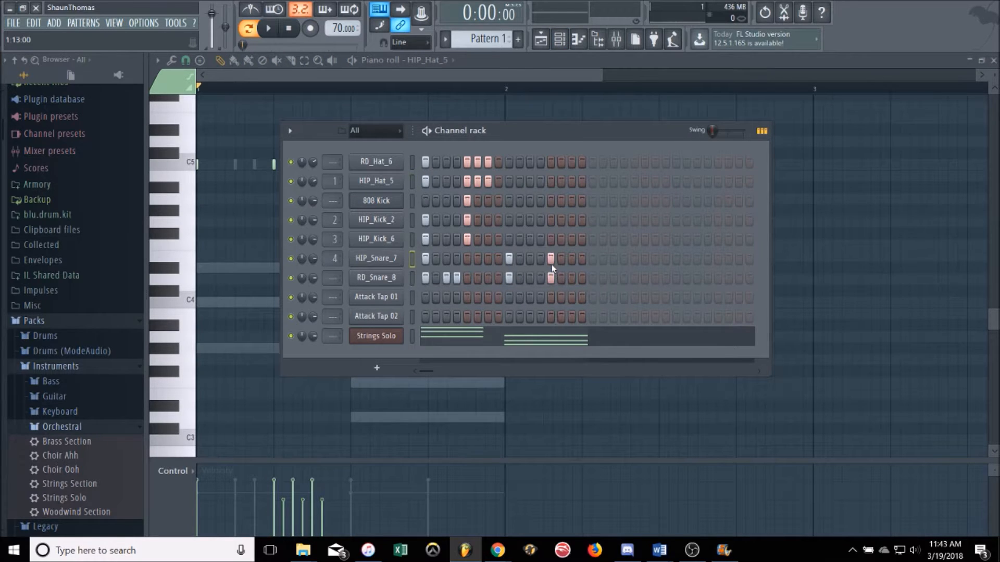
Step: Add an 808 Kick hit on step 9, HIP_Hat_5 hits on steps 10 and 14, and RD_Hat_6 hits on steps 11 and 15
click(509, 202)
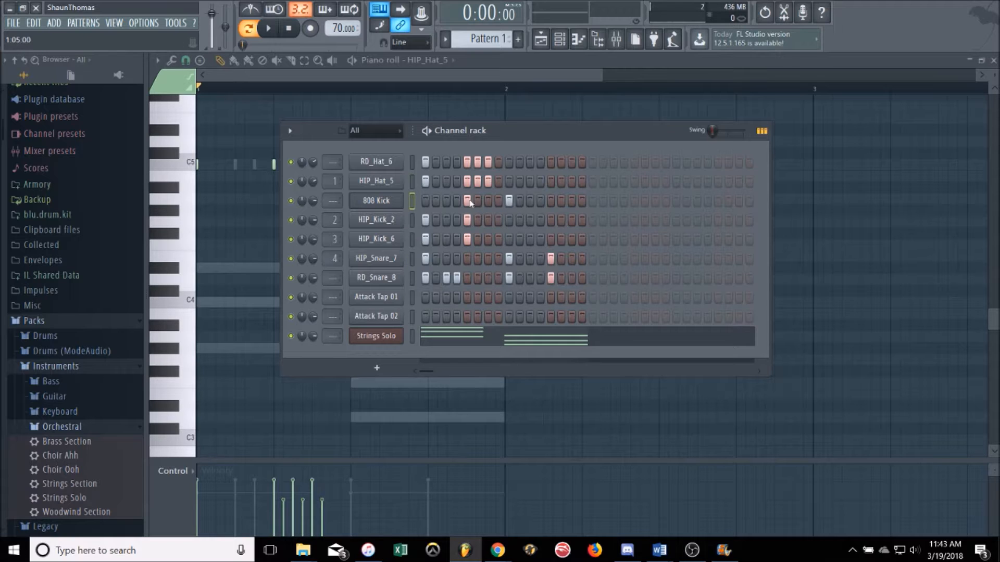
click(520, 181)
click(531, 163)
click(562, 182)
click(571, 163)
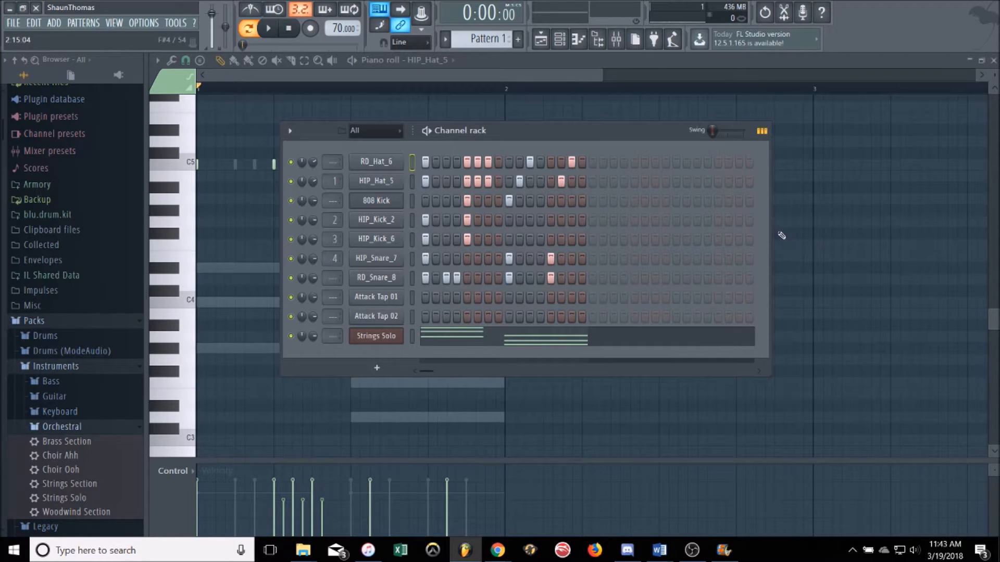
Step: Narrow the channel rack to show 16 steps and play the pattern to check the new drum hits
drag(770, 230, 574, 242)
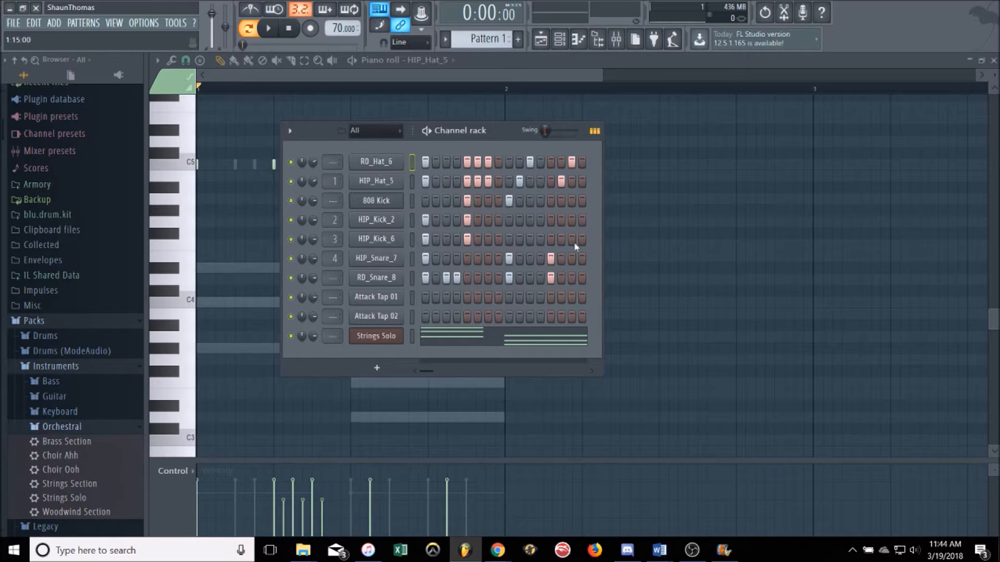
key(space)
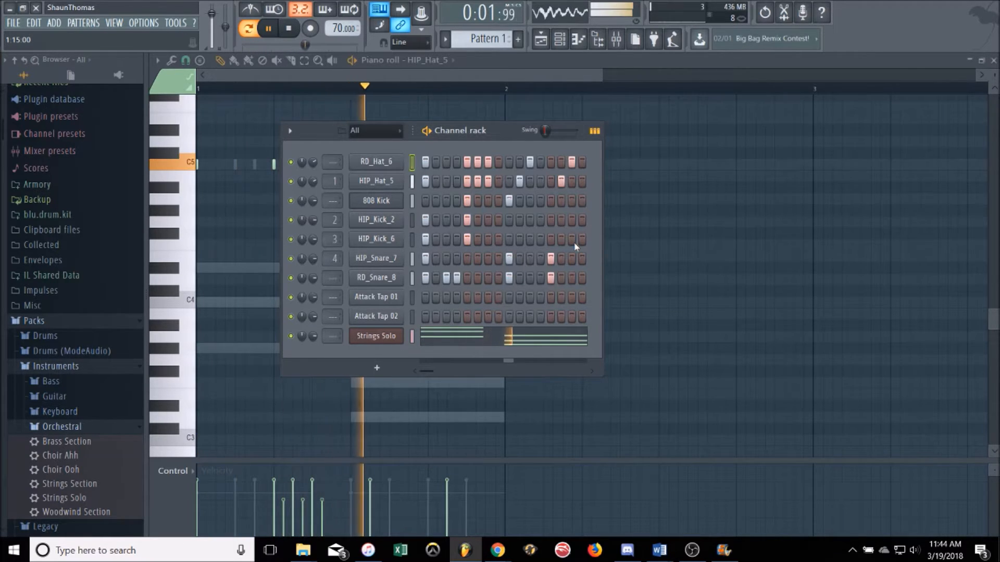
key(space)
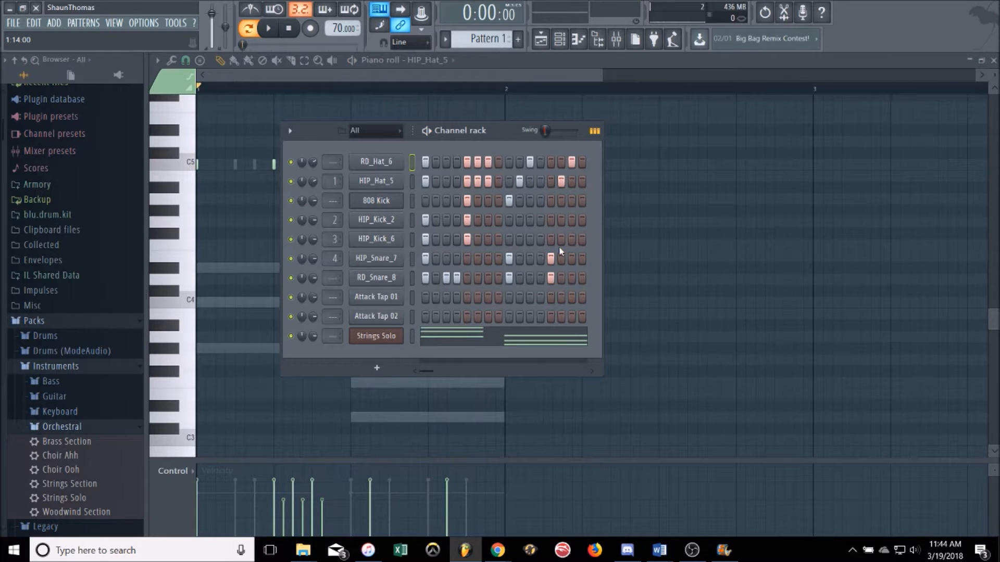
Step: Add an Attack Tap 01 hit on step 8 and an Attack Tap 02 hit on step 9, and play the pattern
click(499, 297)
click(509, 317)
key(space)
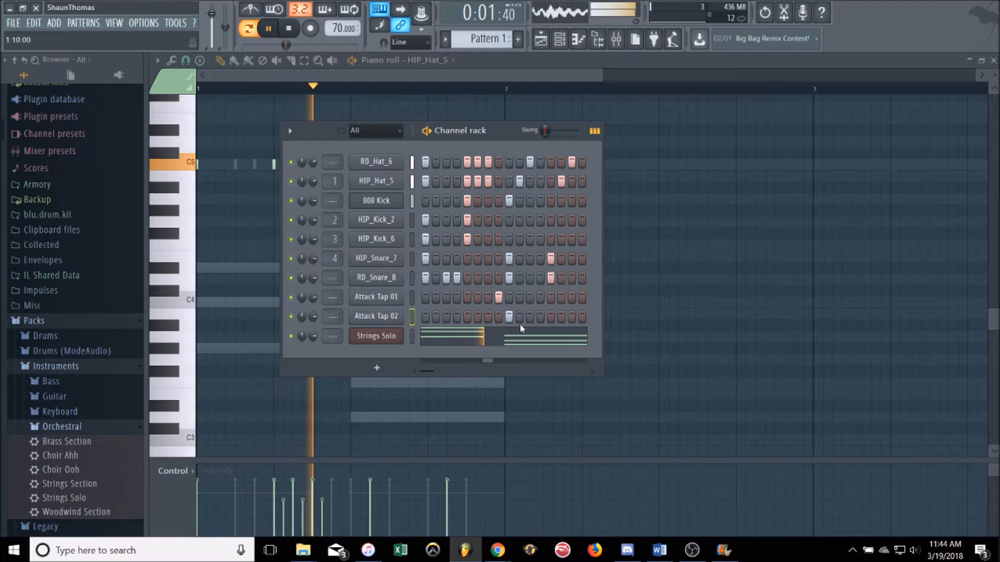
key(space)
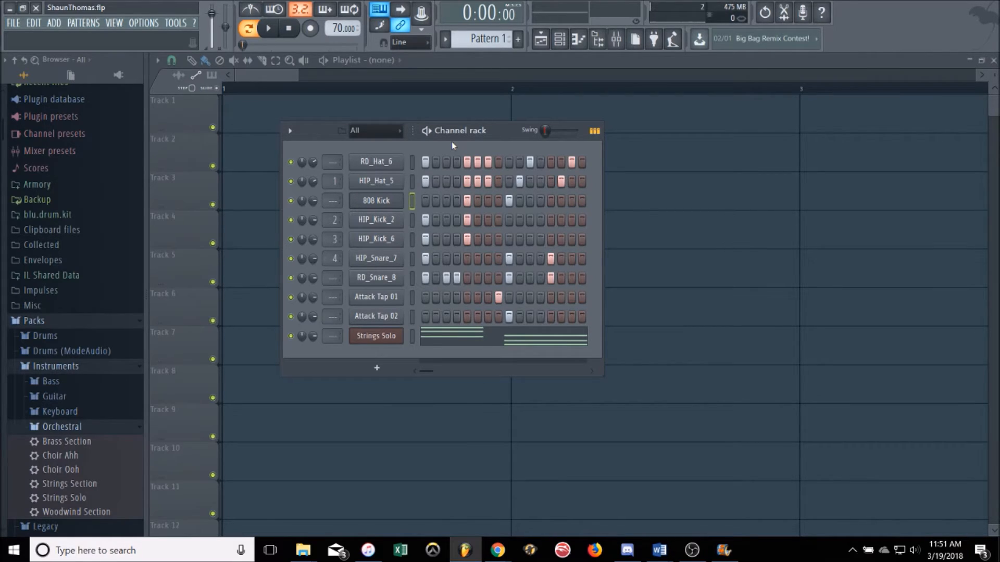
Step: Play the pattern again and raise the channel volume of the Attack Tap sounds
key(space)
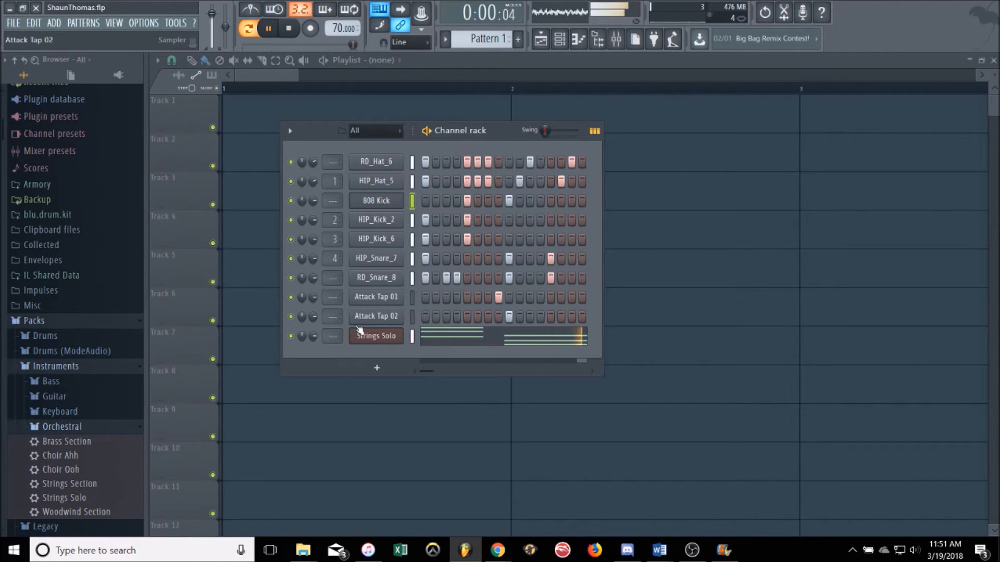
key(space)
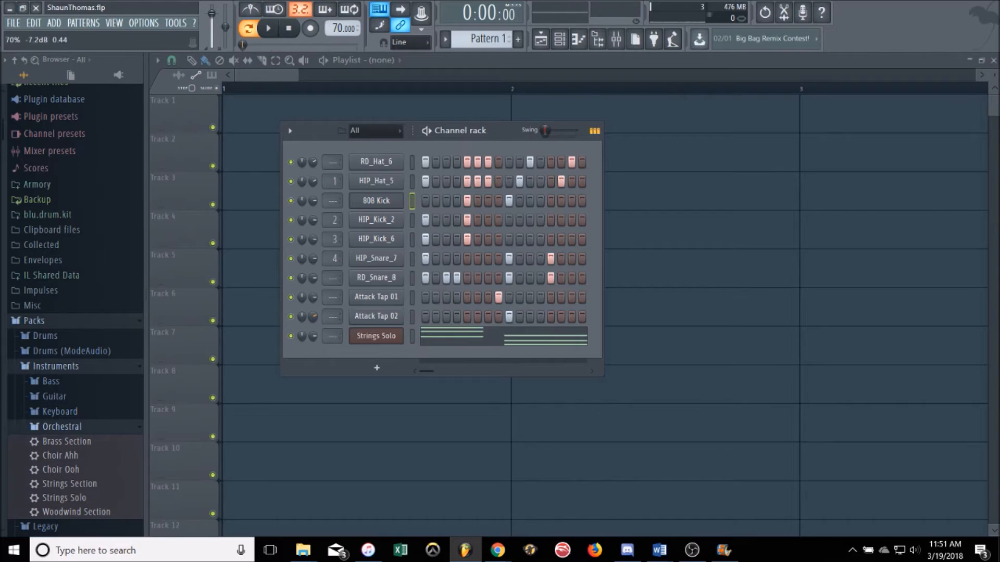
drag(313, 298, 313, 279)
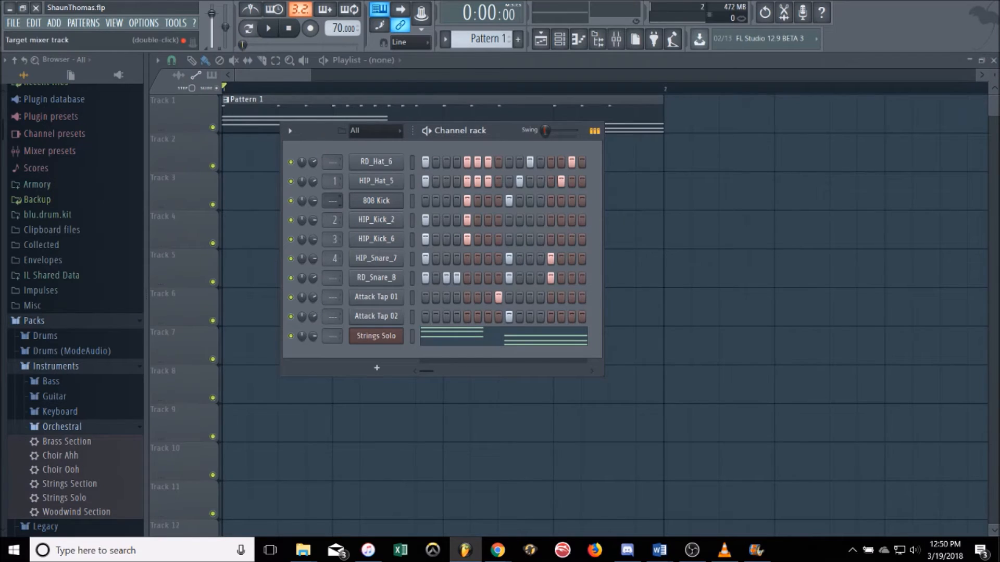
Step: Route the 808 Kick channel to mixer track 7 and the Strings Solo channel to mixer track 8
scroll(339, 201, up, 3)
scroll(333, 336, up, 4)
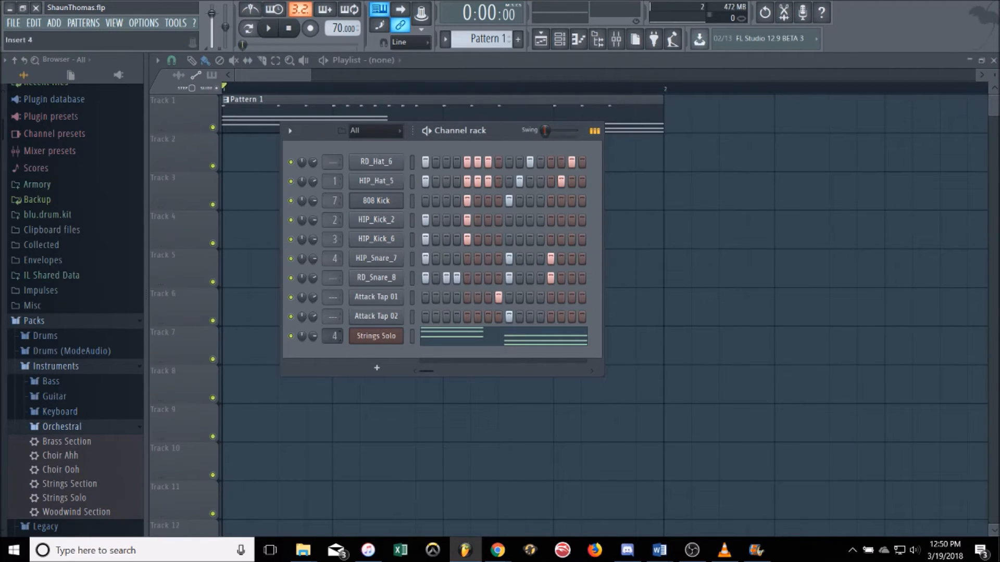
right_click(375, 201)
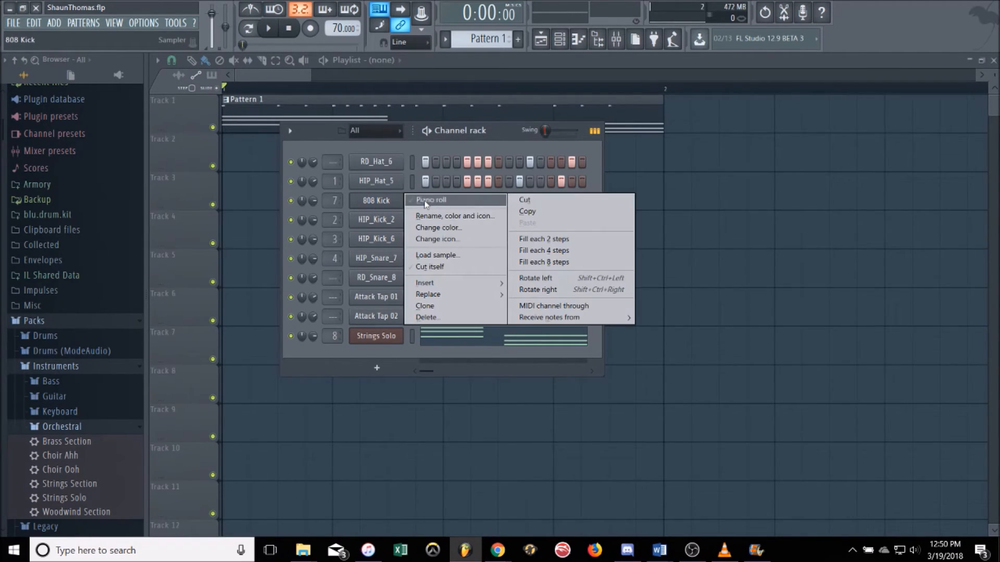
Step: Load Soundgoodizer into slot 1 of mixer Insert 8 and close the plugin window
click(623, 42)
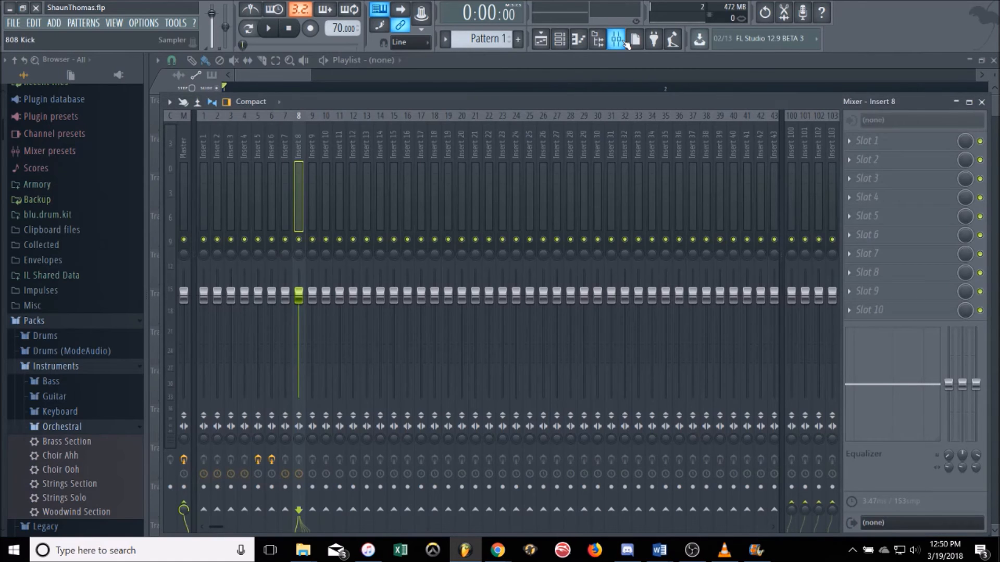
click(615, 38)
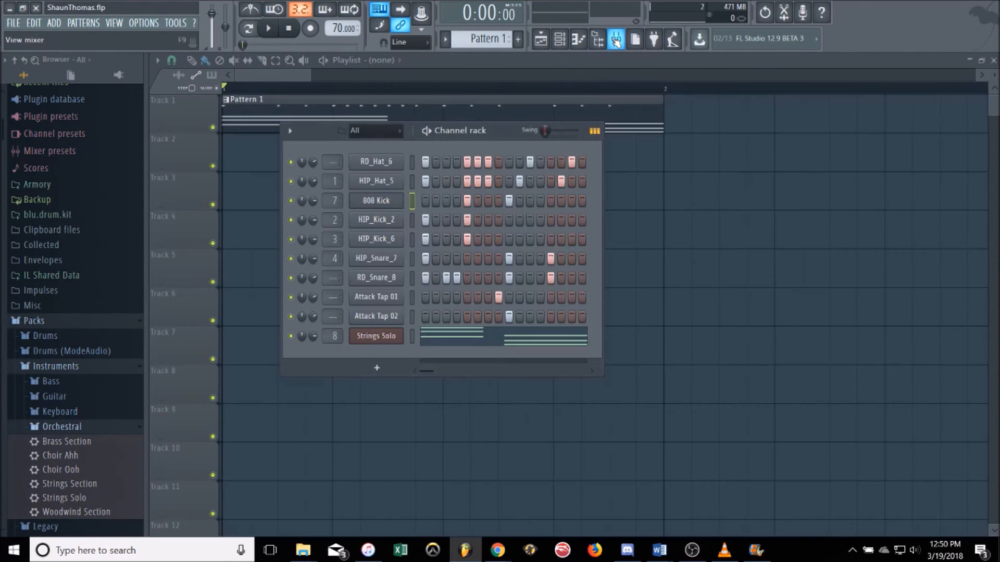
click(616, 39)
click(868, 140)
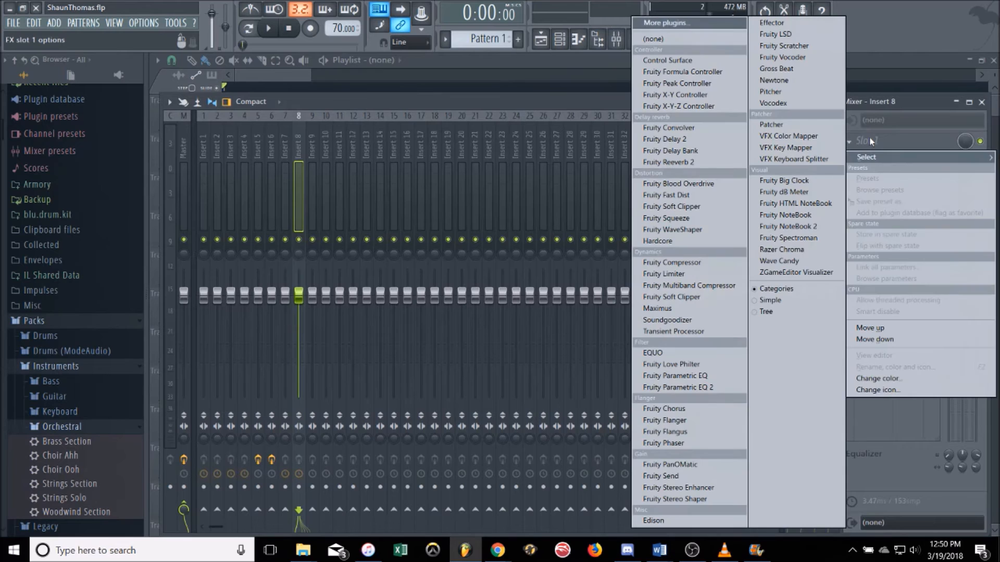
click(686, 320)
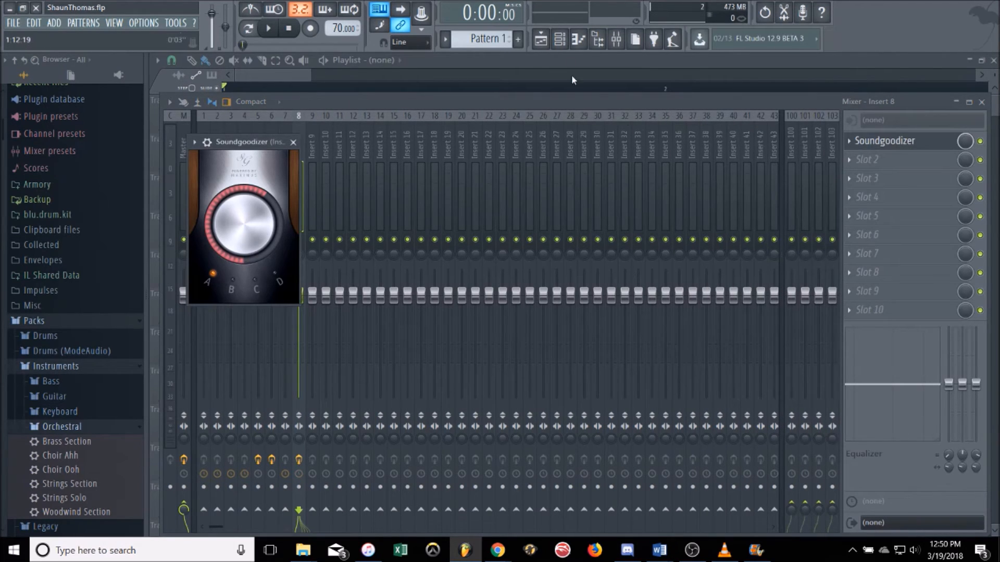
click(320, 198)
click(295, 205)
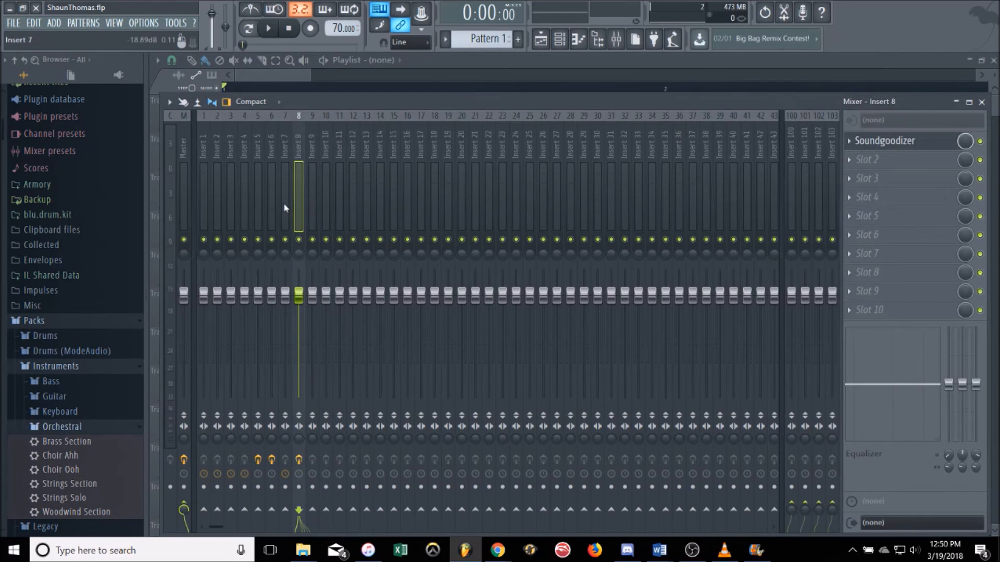
Step: Load Soundgoodizer into slot 1 of mixer Insert 7
click(286, 208)
click(876, 142)
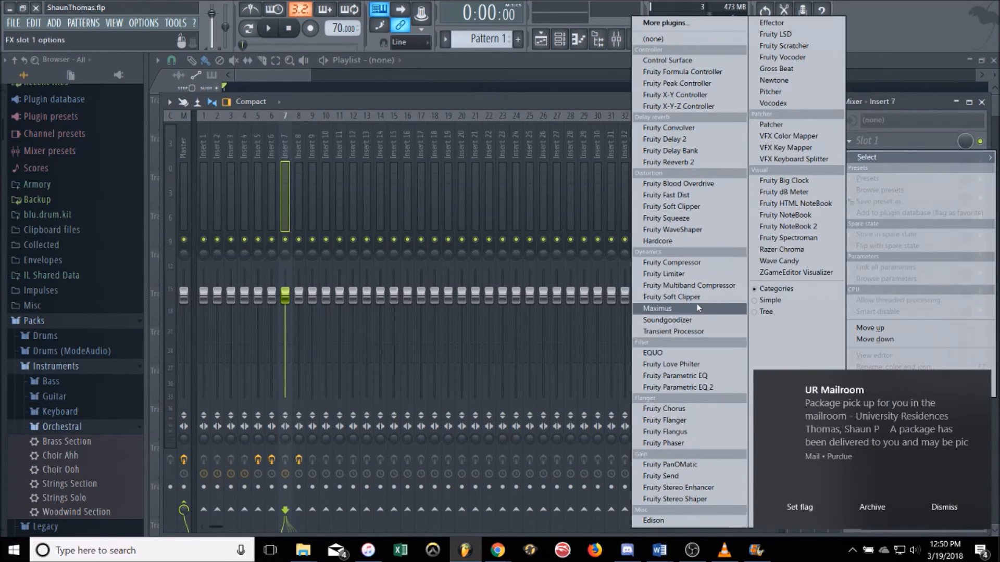
click(668, 320)
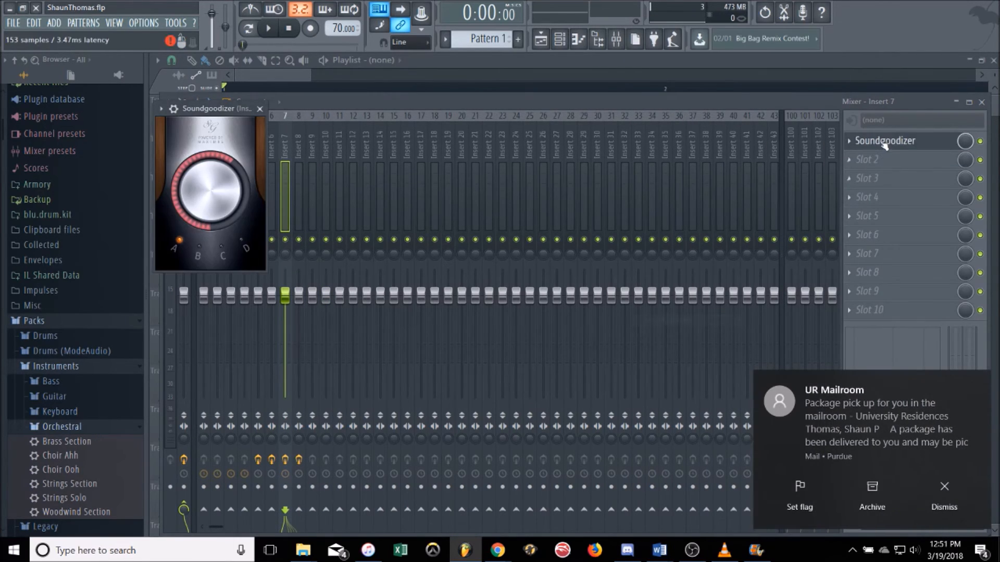
Step: Return to the playlist, hide the channel rack and play the arrangement containing Pattern 1
click(541, 38)
click(560, 40)
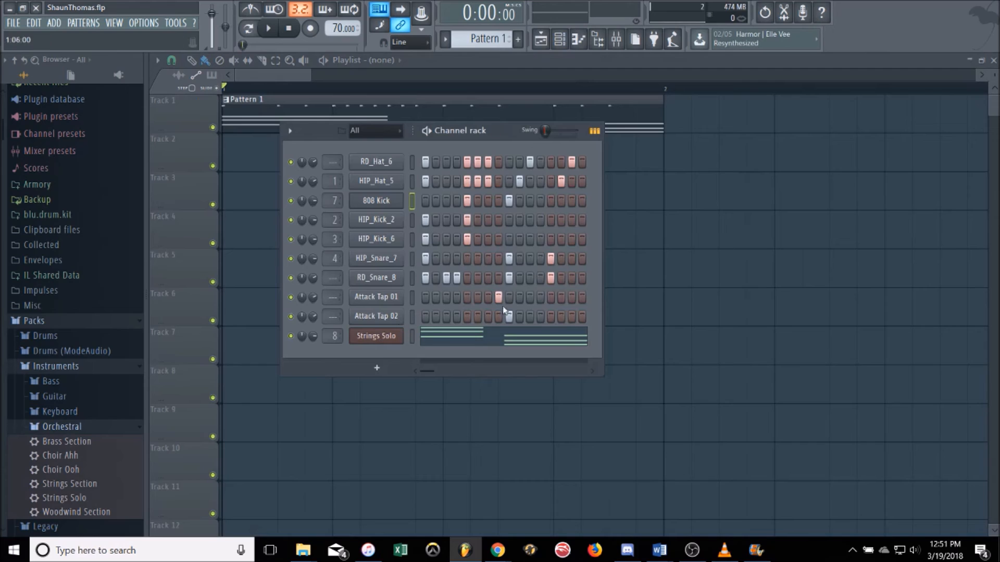
click(282, 74)
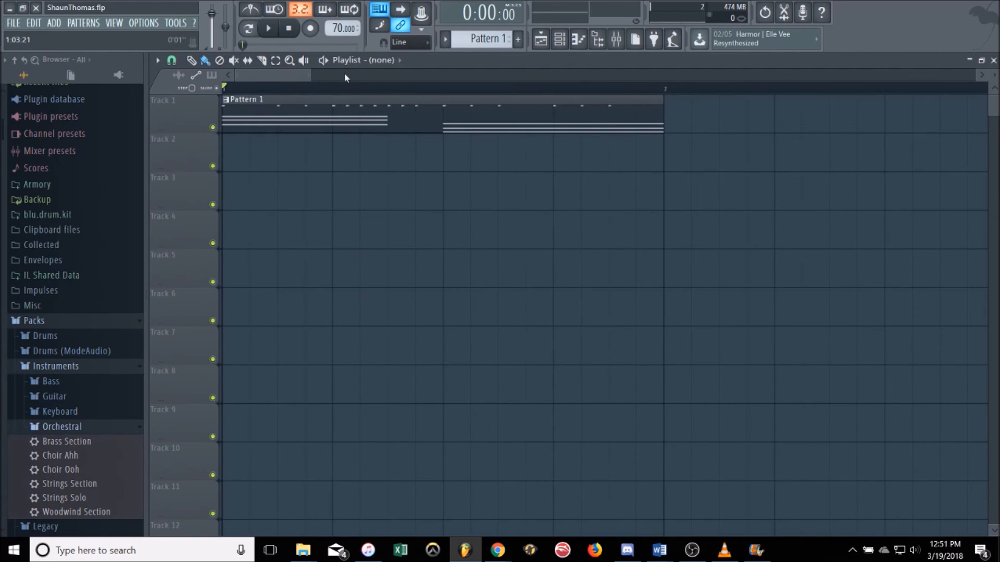
key(space)
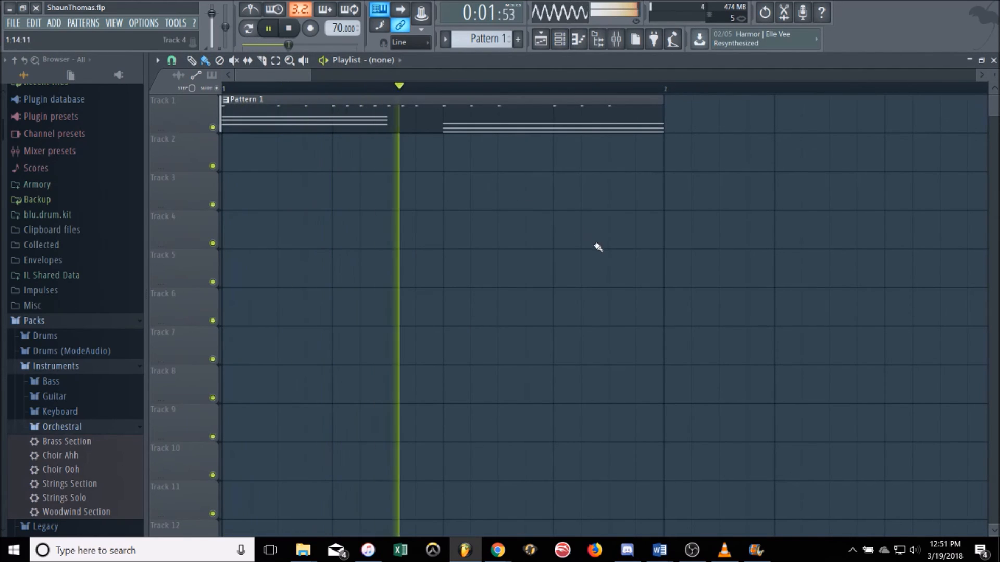